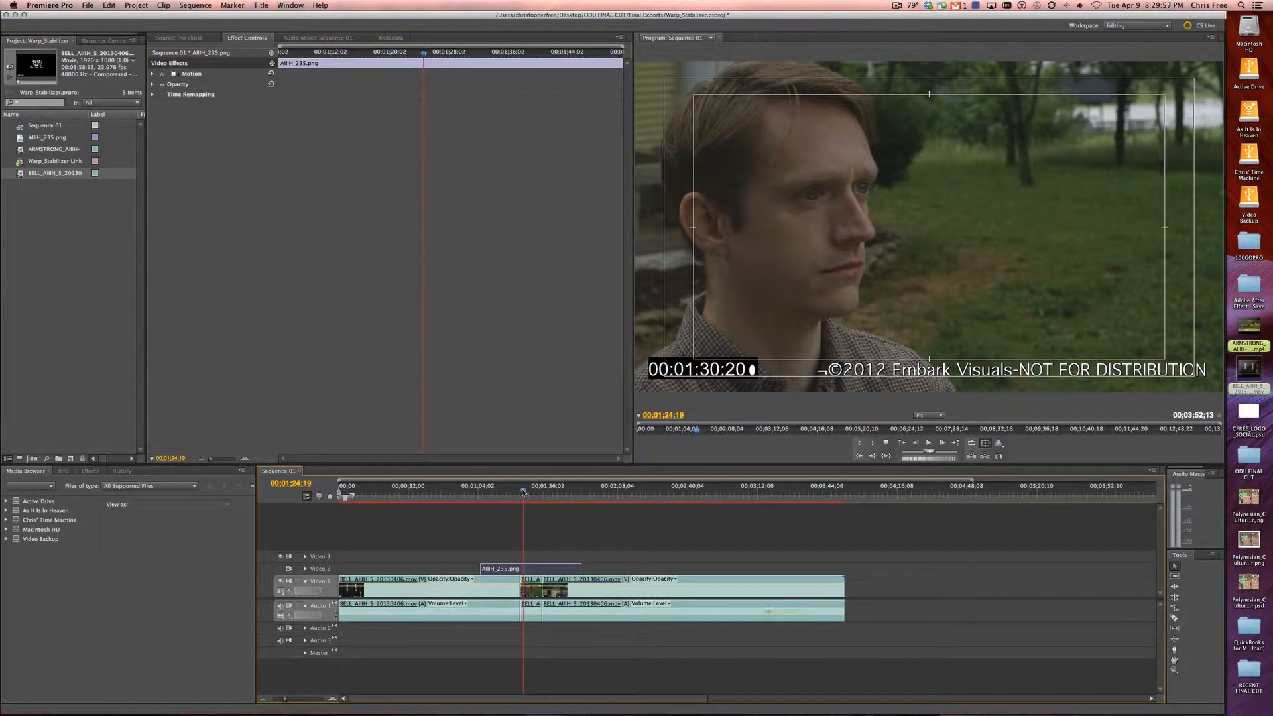
# - Move the playhead to 00;01;28;01 and replace the short middle clip on Video 1 with an After Effects composition
pyautogui.moveTo(523, 491)
pyautogui.mouseDown()
pyautogui.moveTo(543, 490)
pyautogui.moveTo(530, 491)
pyautogui.mouseUp()
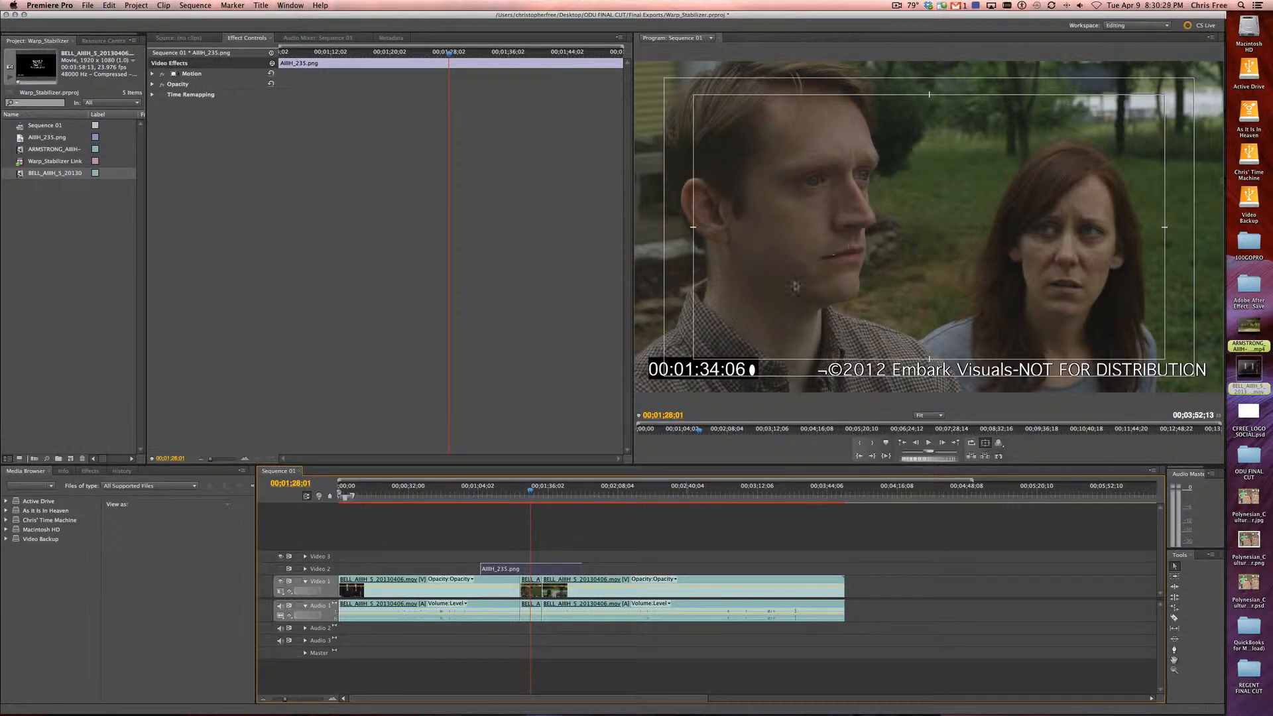
pyautogui.click(532, 585)
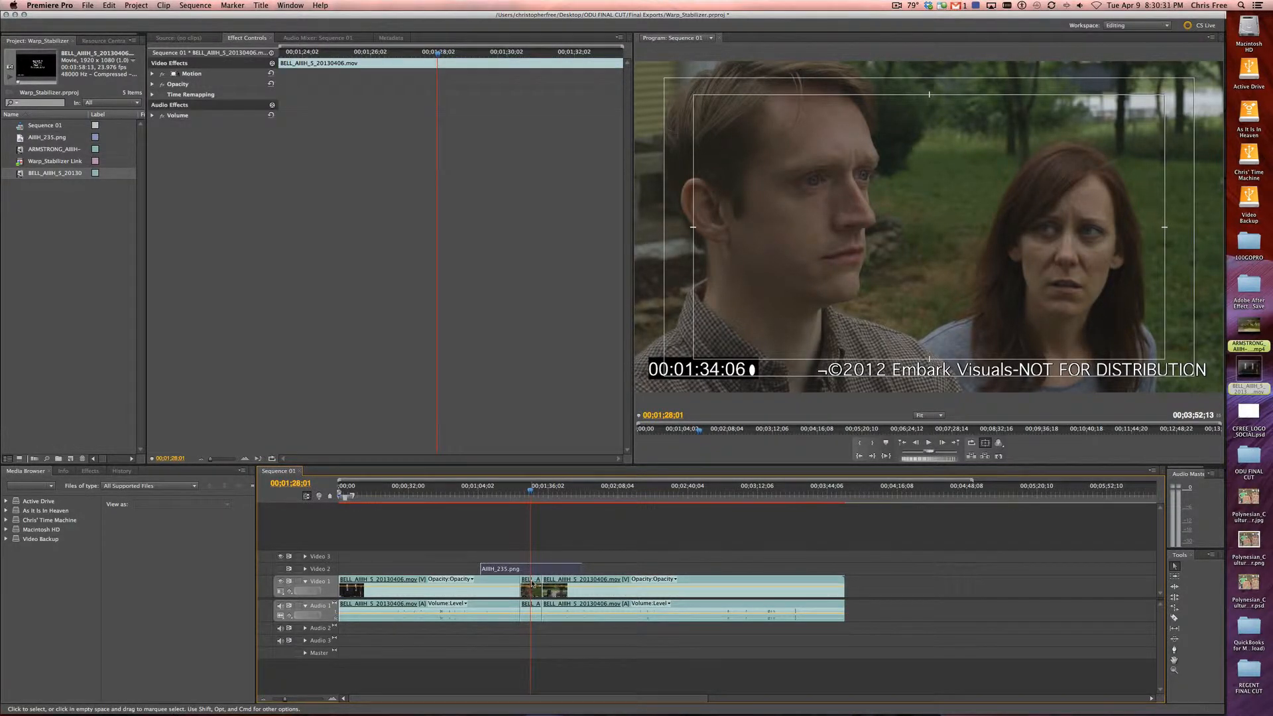
pyautogui.rightClick(533, 584)
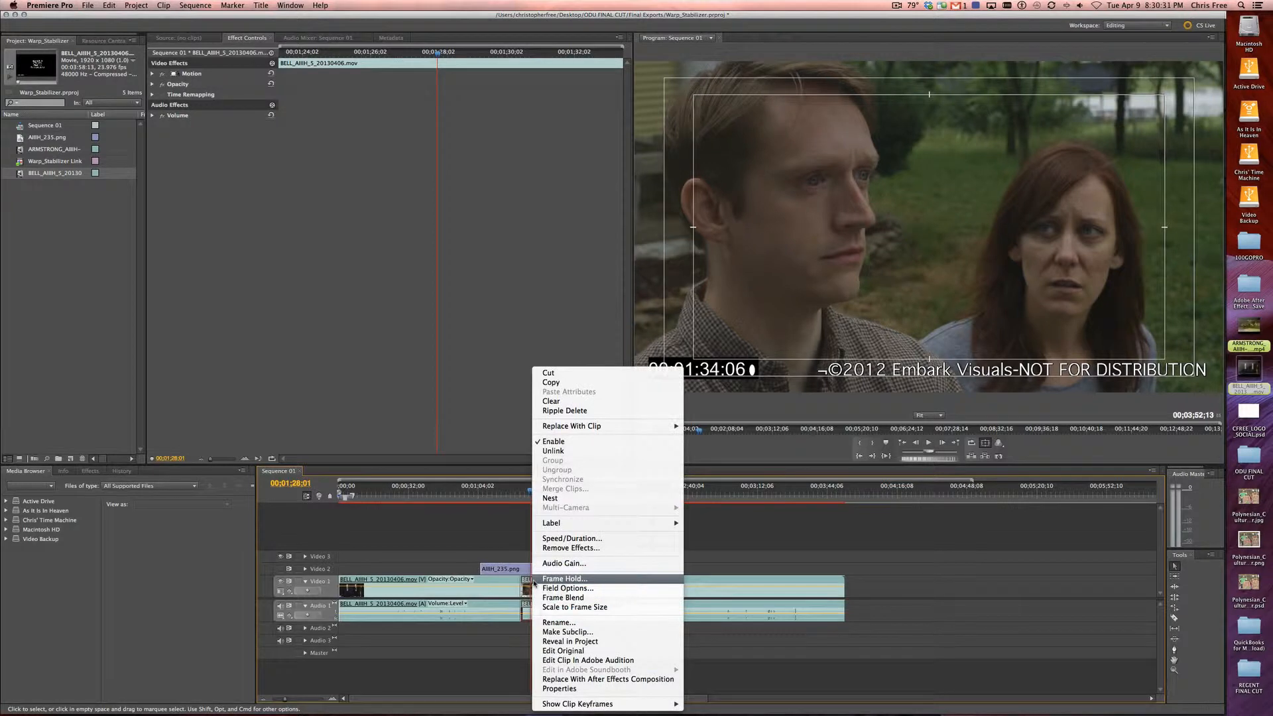
pyautogui.click(588, 679)
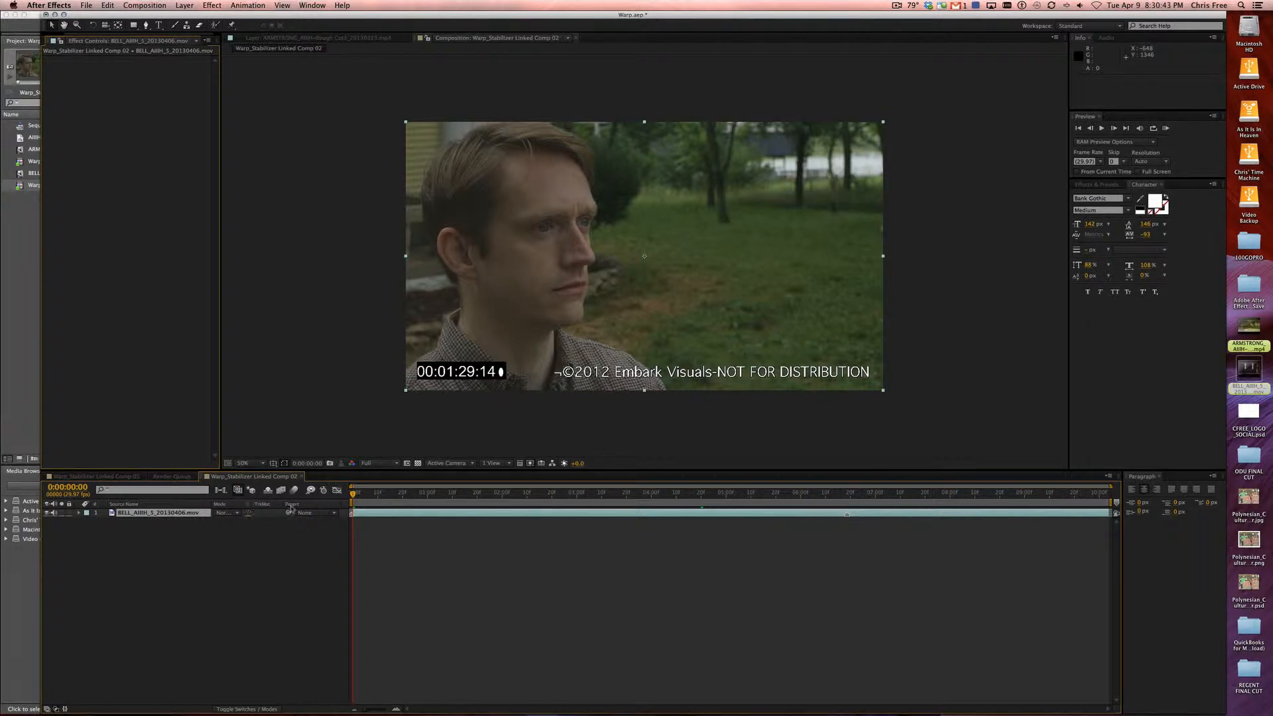
# - Expand the BELL_AIIH layer's transform and audio properties to view its waveform
pyautogui.click(378, 517)
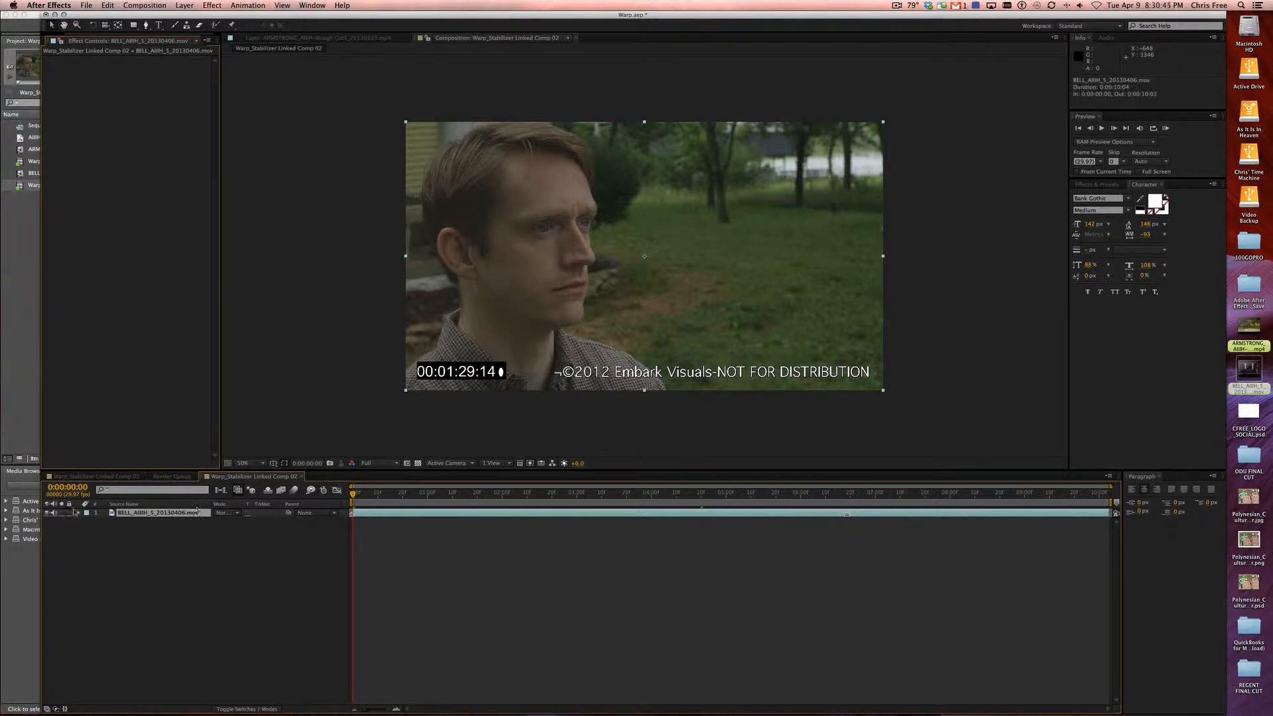
pyautogui.click(79, 513)
pyautogui.click(87, 521)
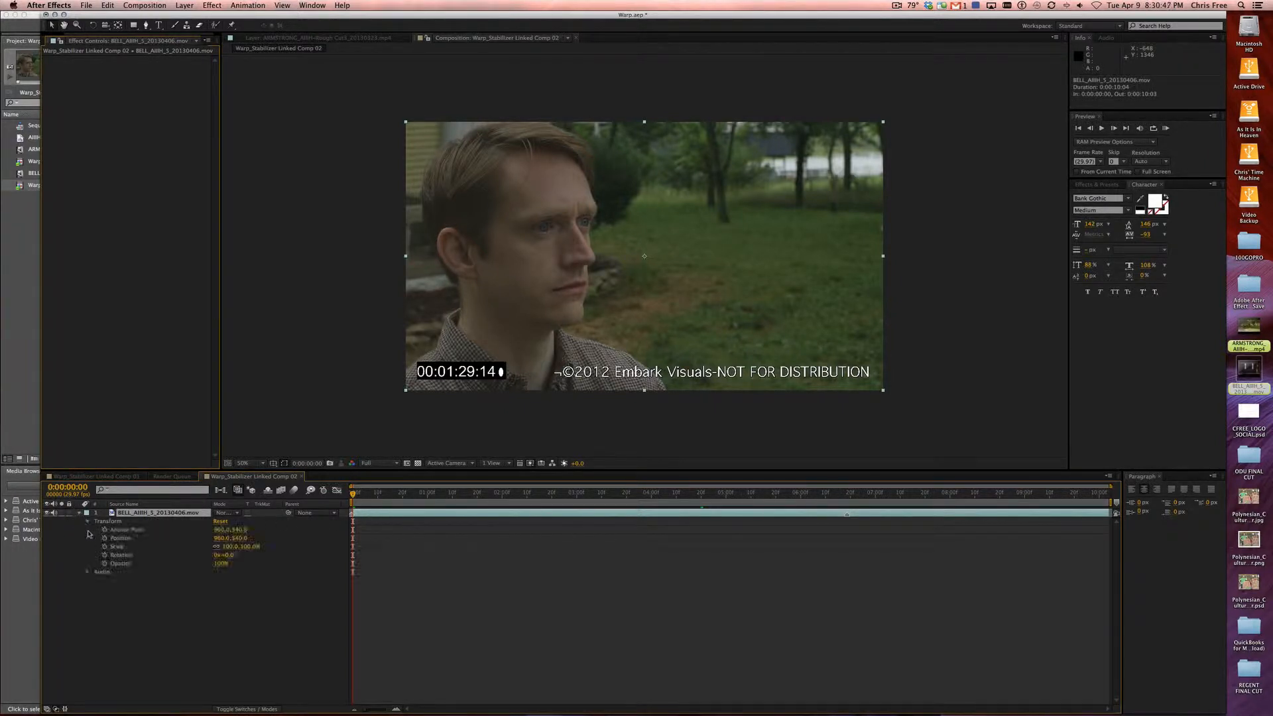
pyautogui.click(87, 572)
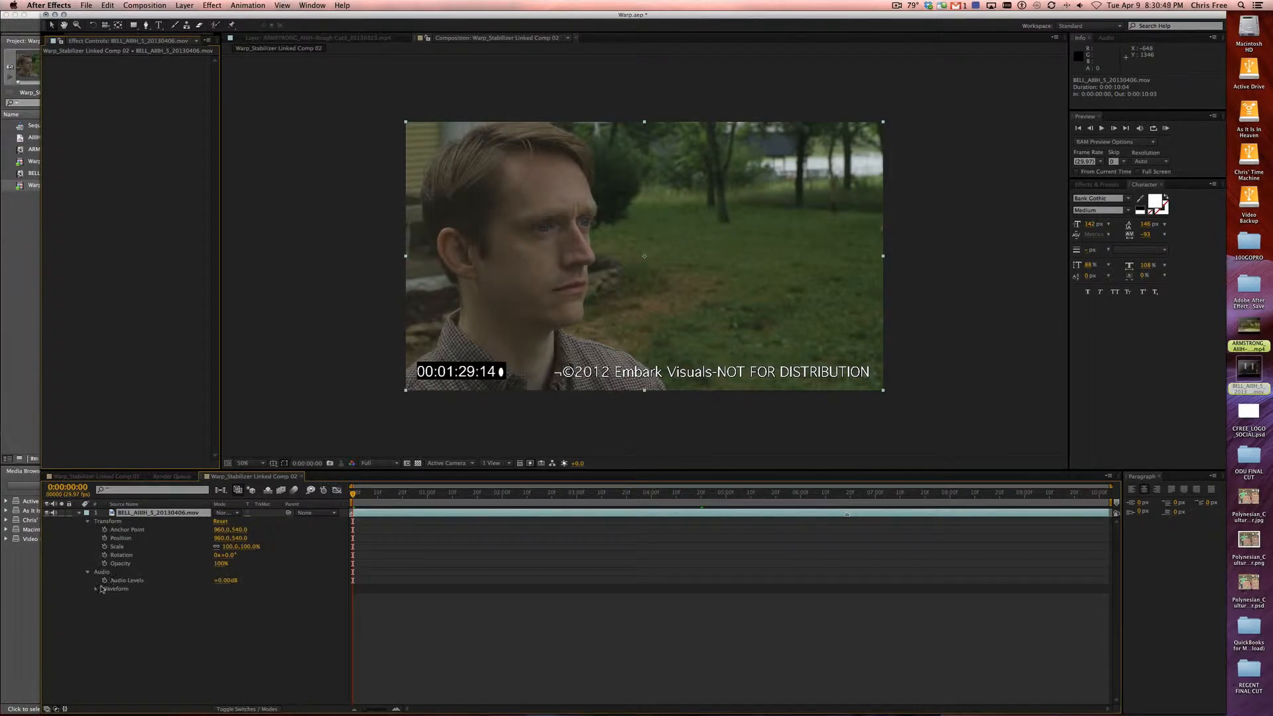
pyautogui.click(96, 589)
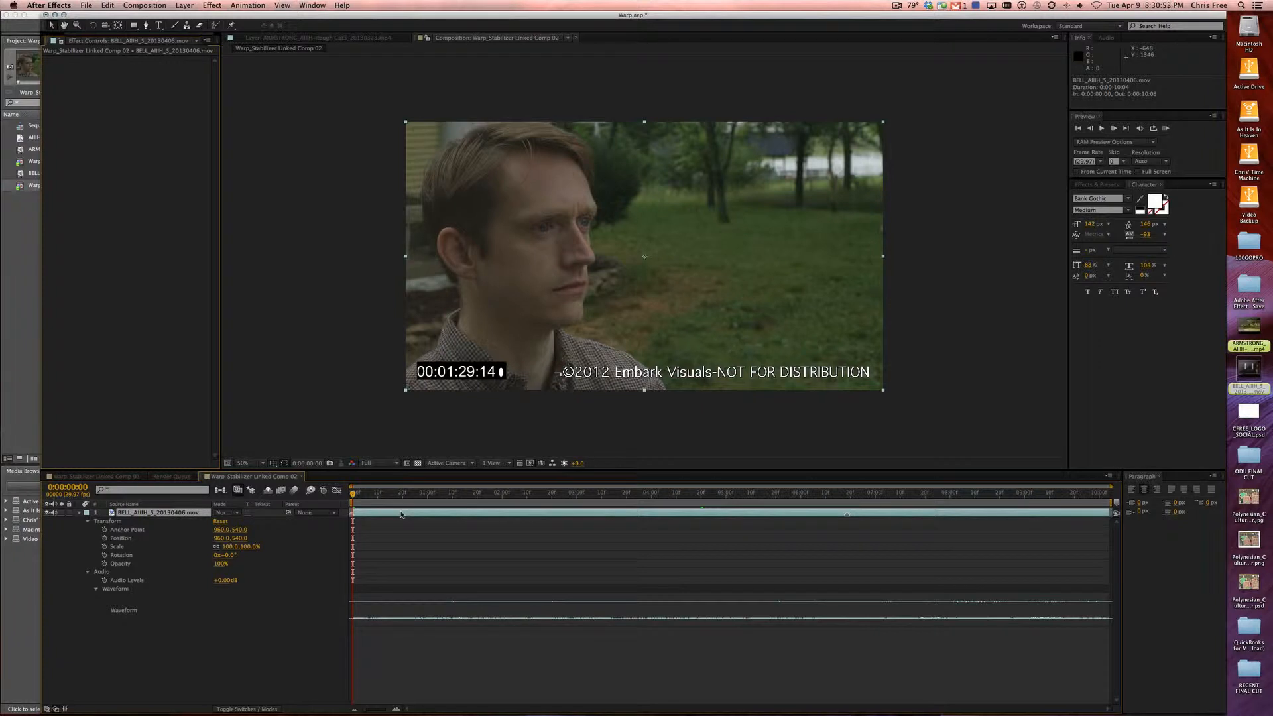
# - Find the Warp Stabilizer effect by searching for "warp" and apply it to the selected layer
pyautogui.click(343, 6)
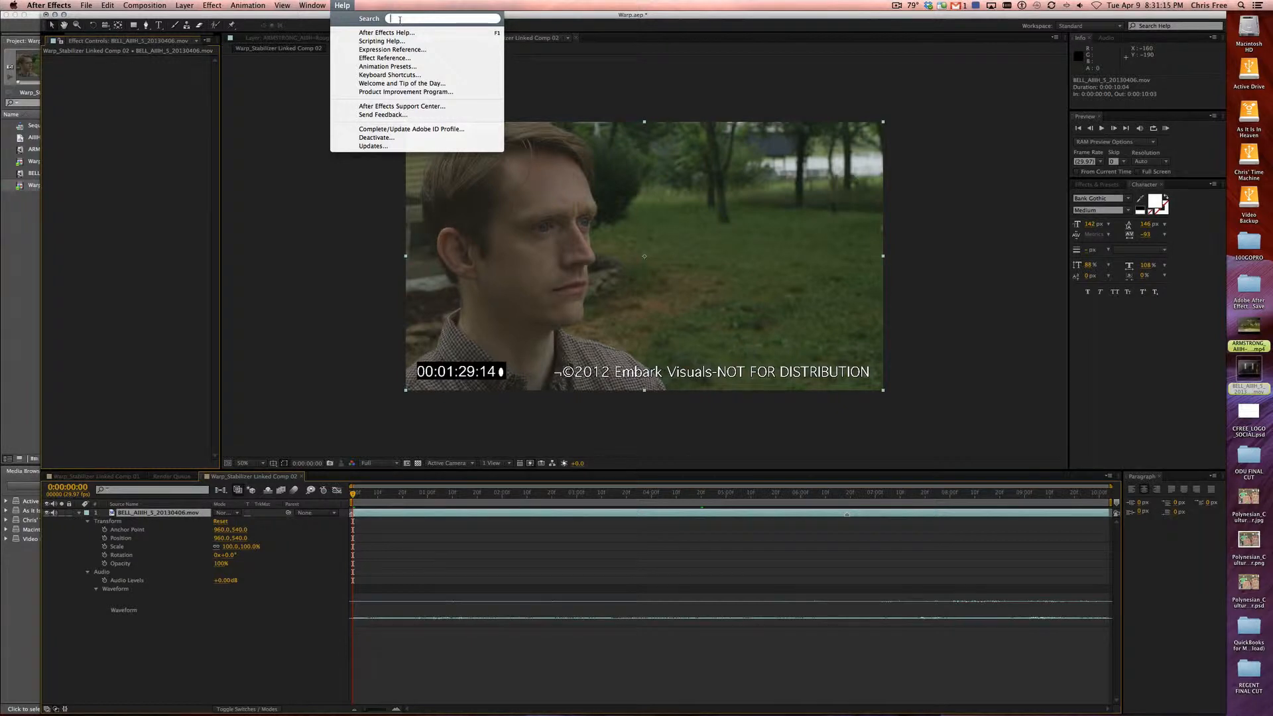
pyautogui.write('warp')
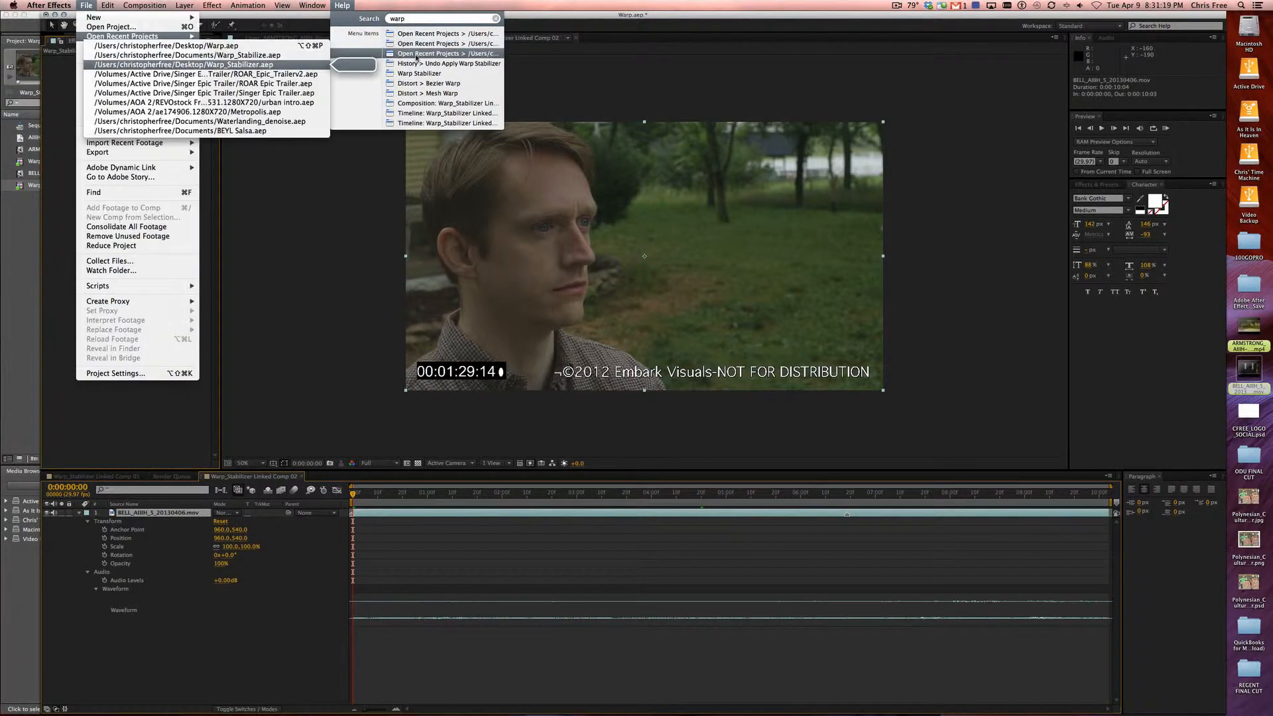
pyautogui.moveTo(416, 73)
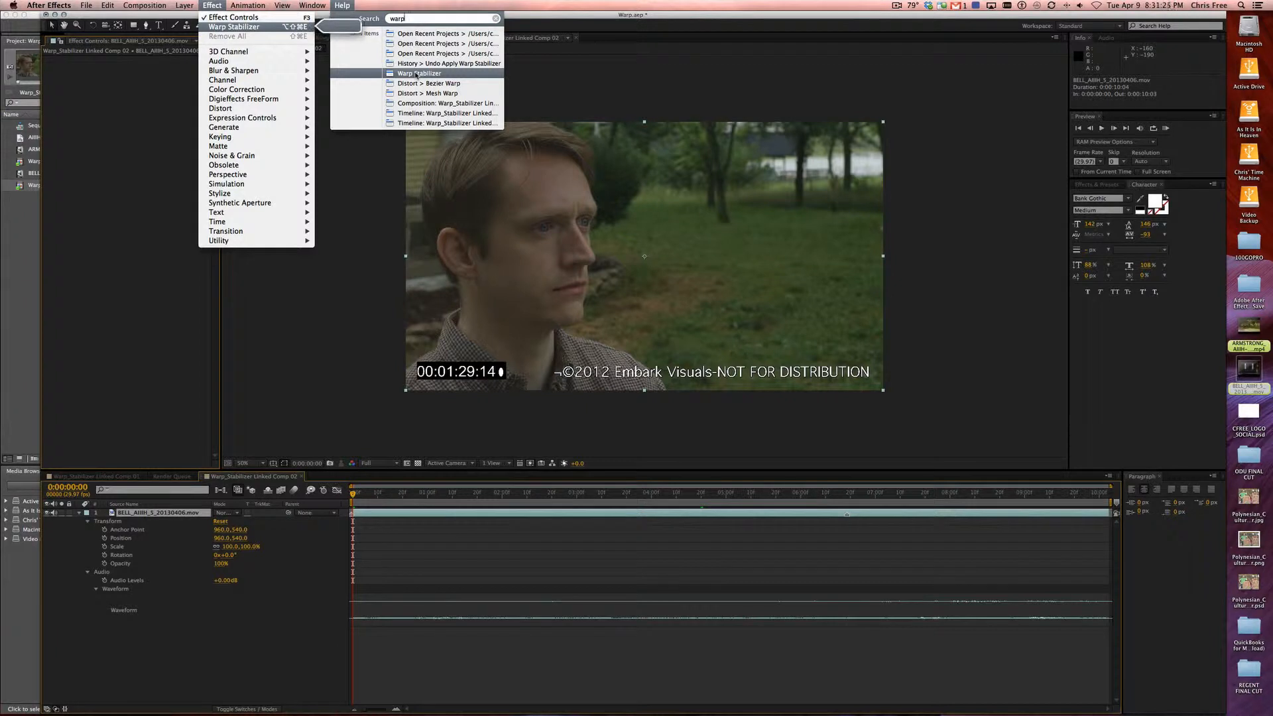
pyautogui.click(416, 73)
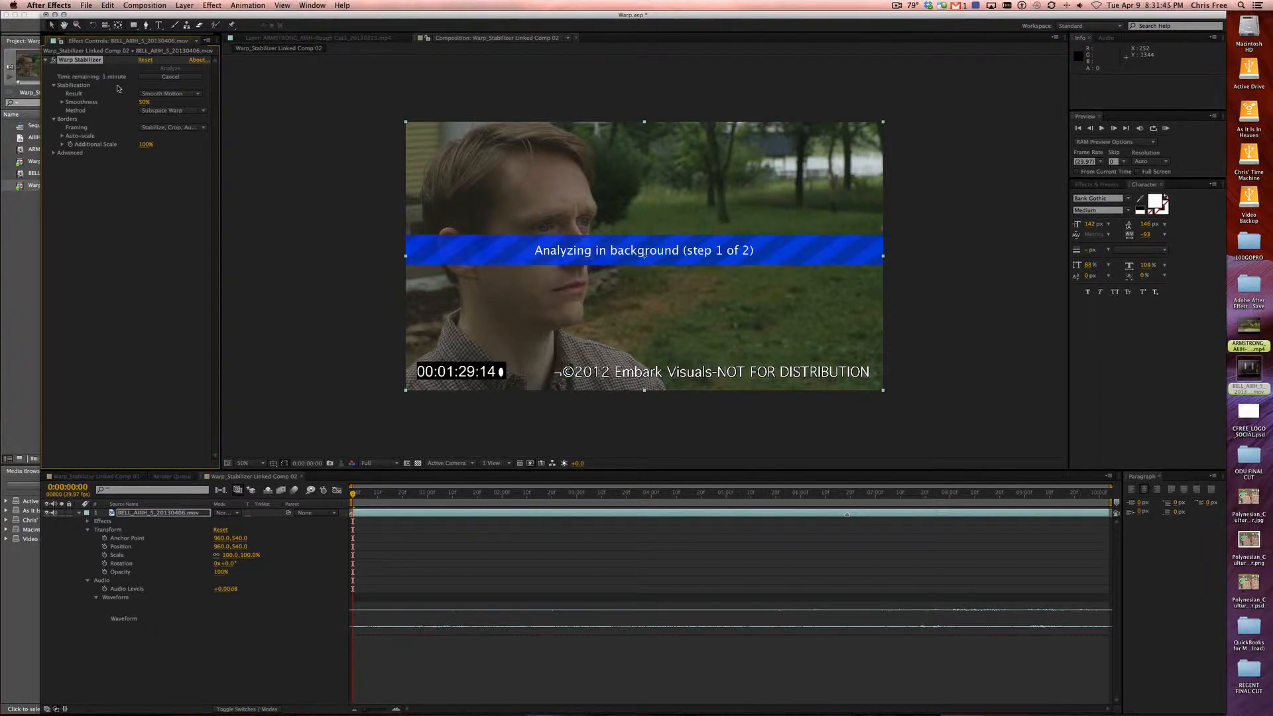
# - Enable Detailed Analysis in the Warp Stabilizer's advanced settings
pyautogui.click(53, 153)
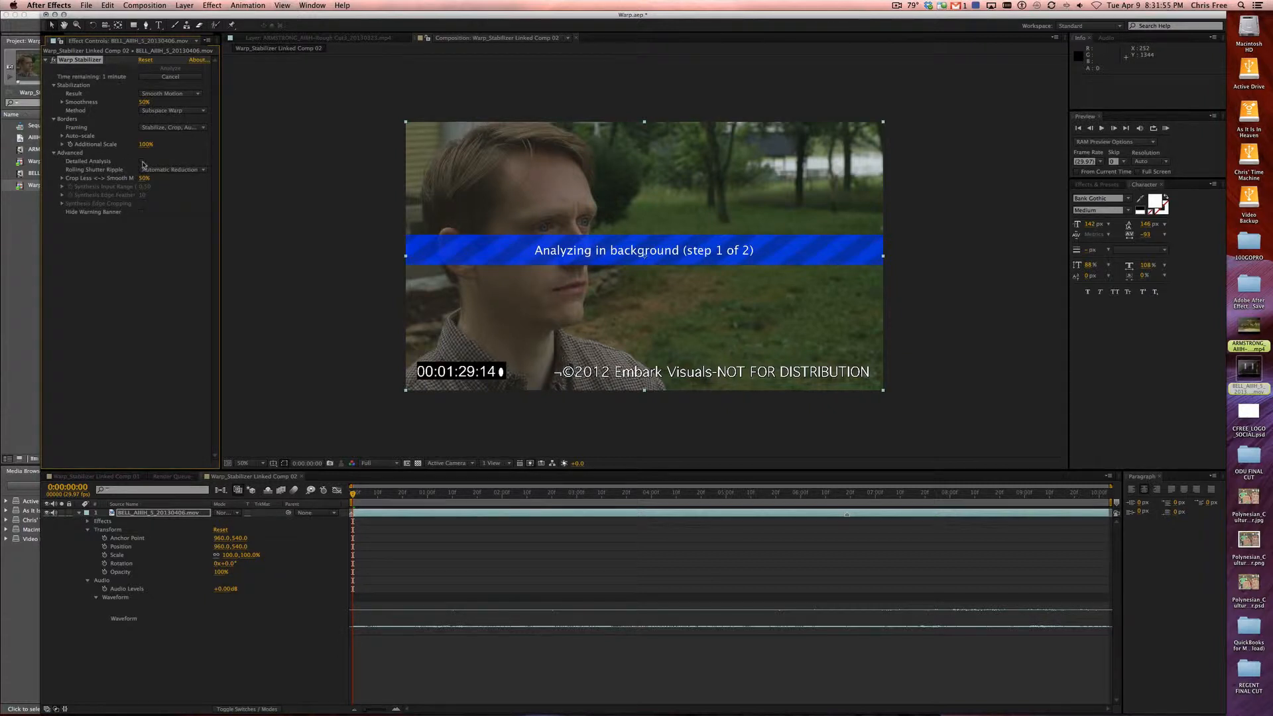
pyautogui.click(142, 161)
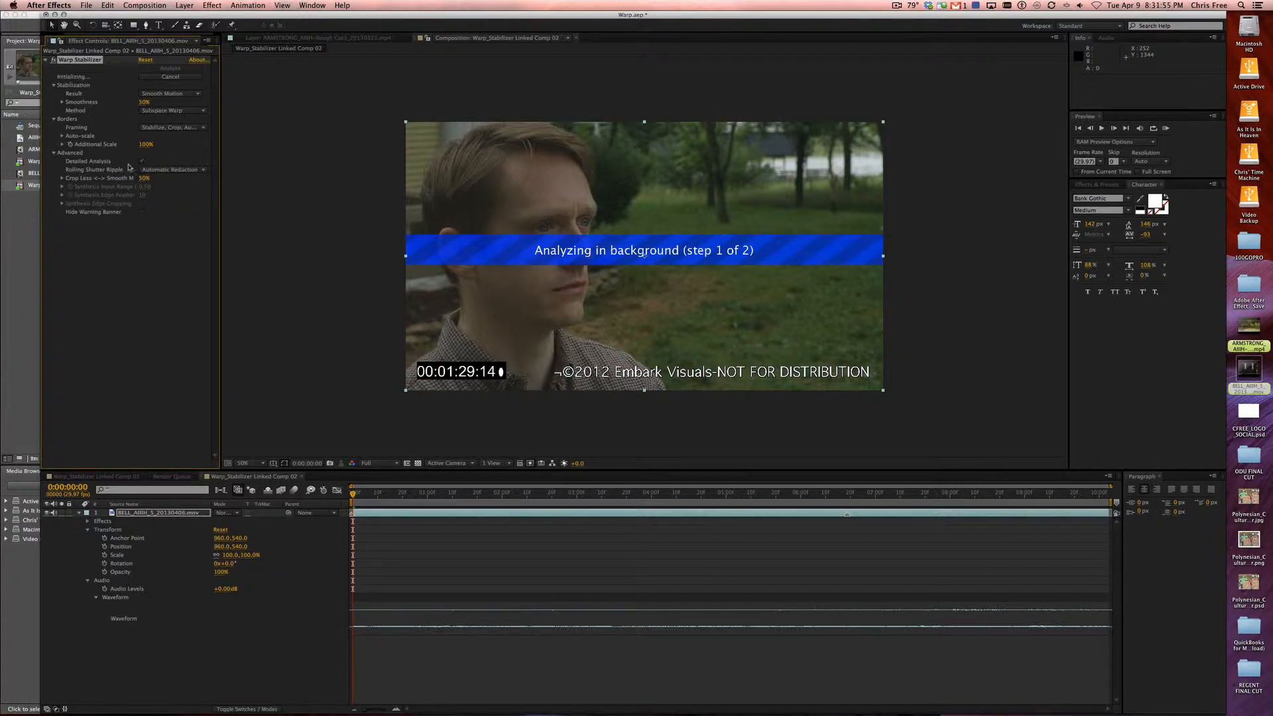
pyautogui.click(54, 153)
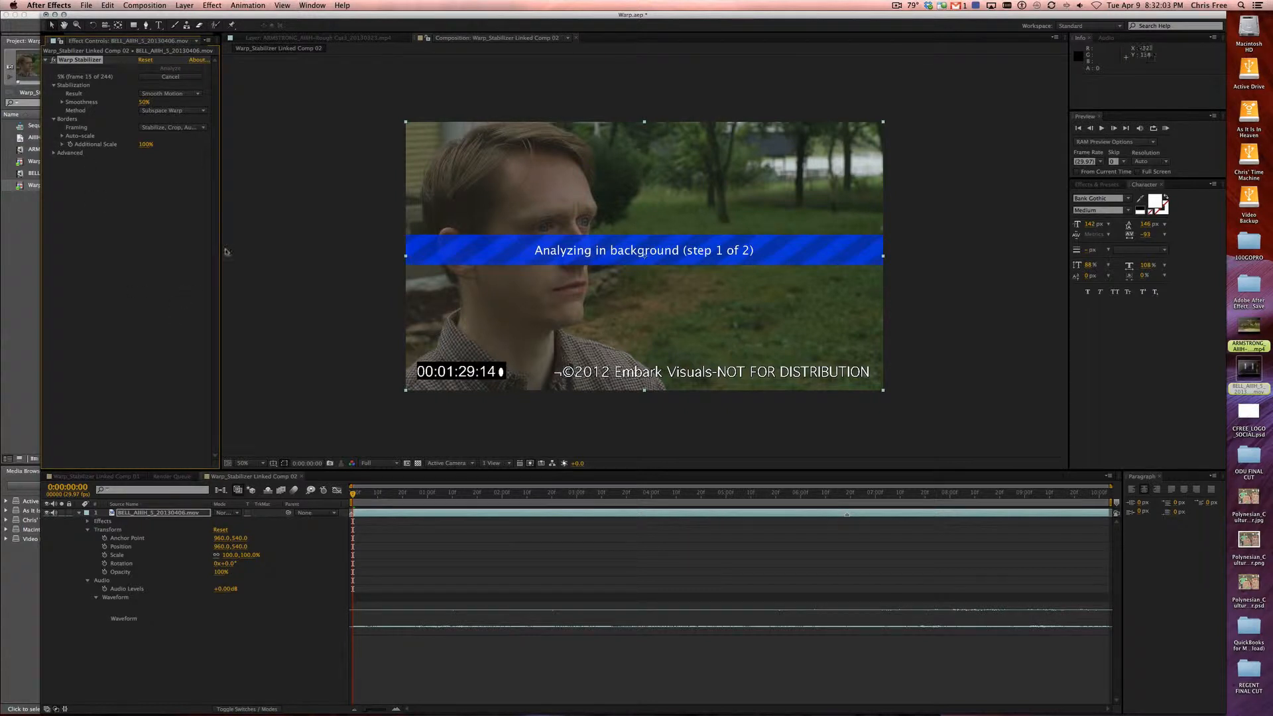
# - Widen the effect settings area and expand the Warp Stabilizer's advanced, auto-scale, additional scale and smoothness options
pyautogui.moveTo(225, 252); pyautogui.dragTo(312, 234)
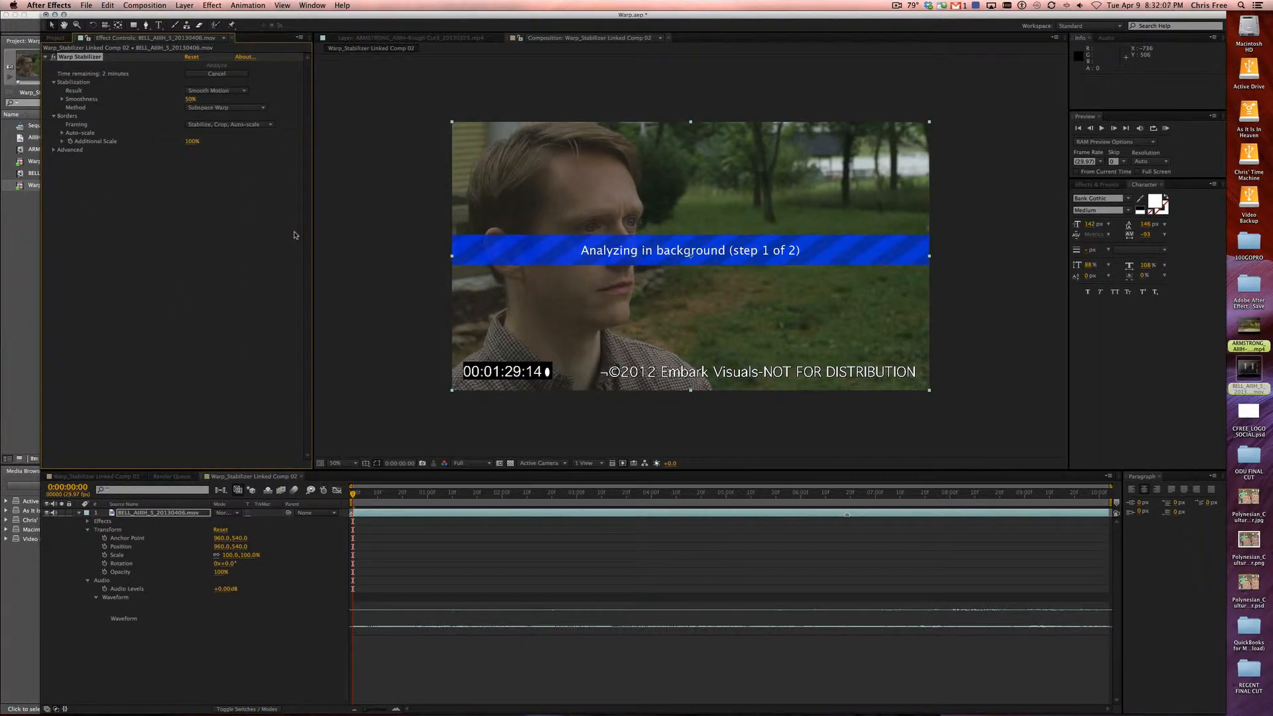
pyautogui.click(54, 150)
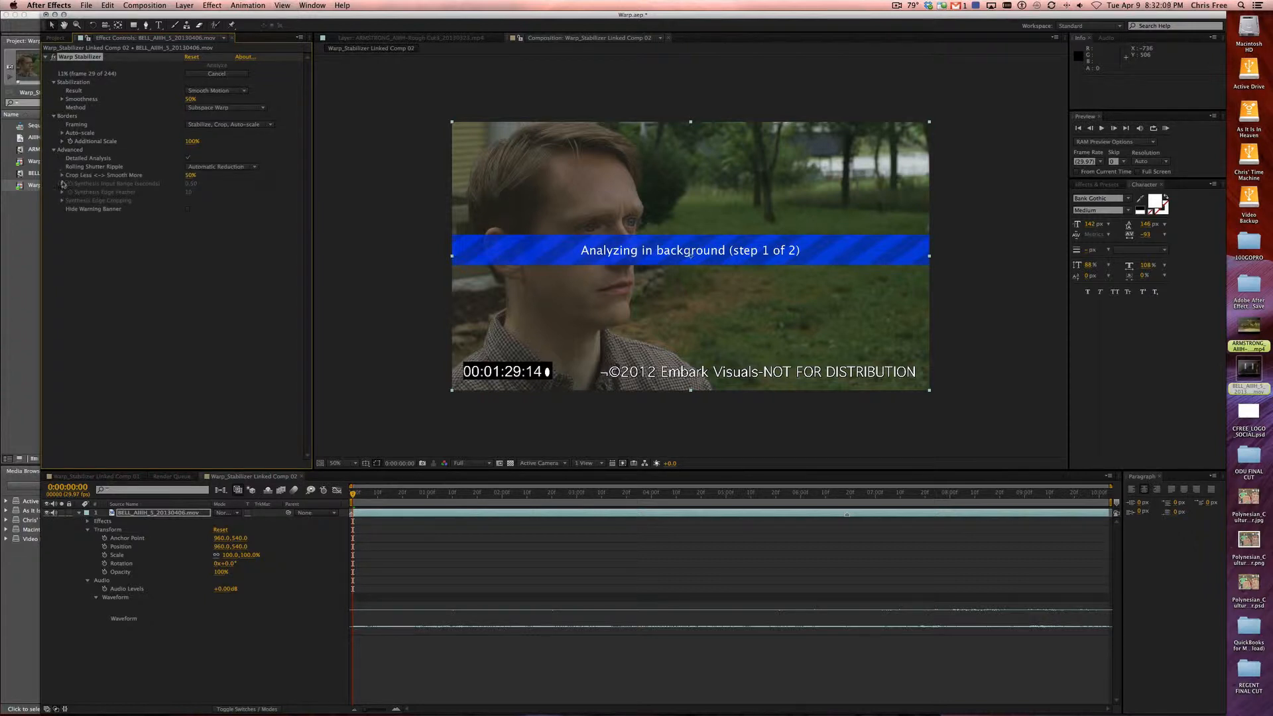
pyautogui.click(62, 175)
pyautogui.click(62, 197)
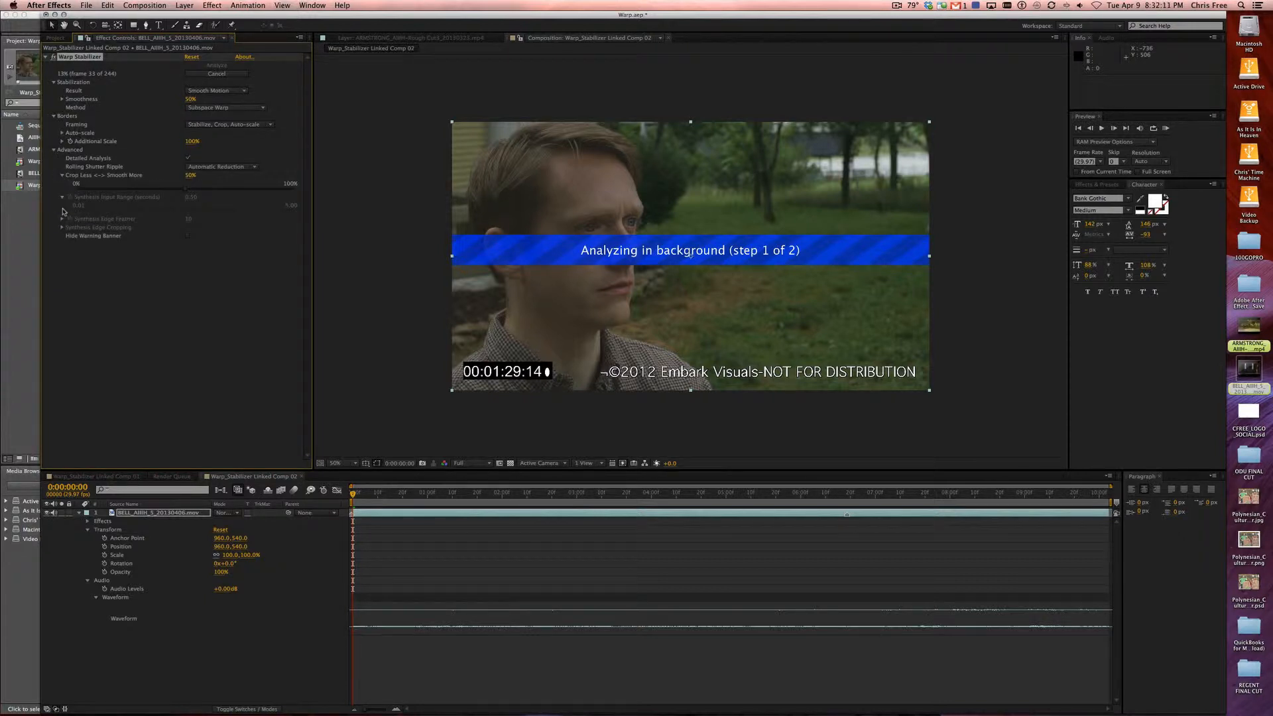
pyautogui.click(62, 219)
pyautogui.click(62, 240)
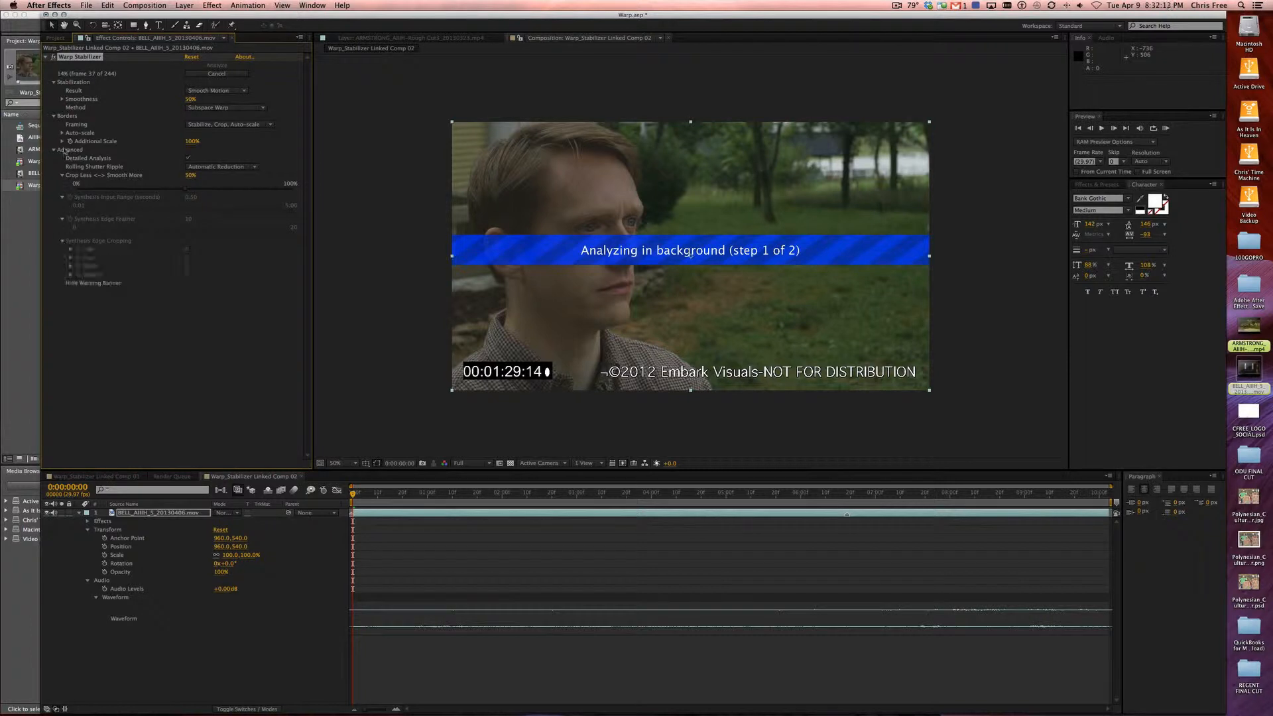
pyautogui.click(62, 132)
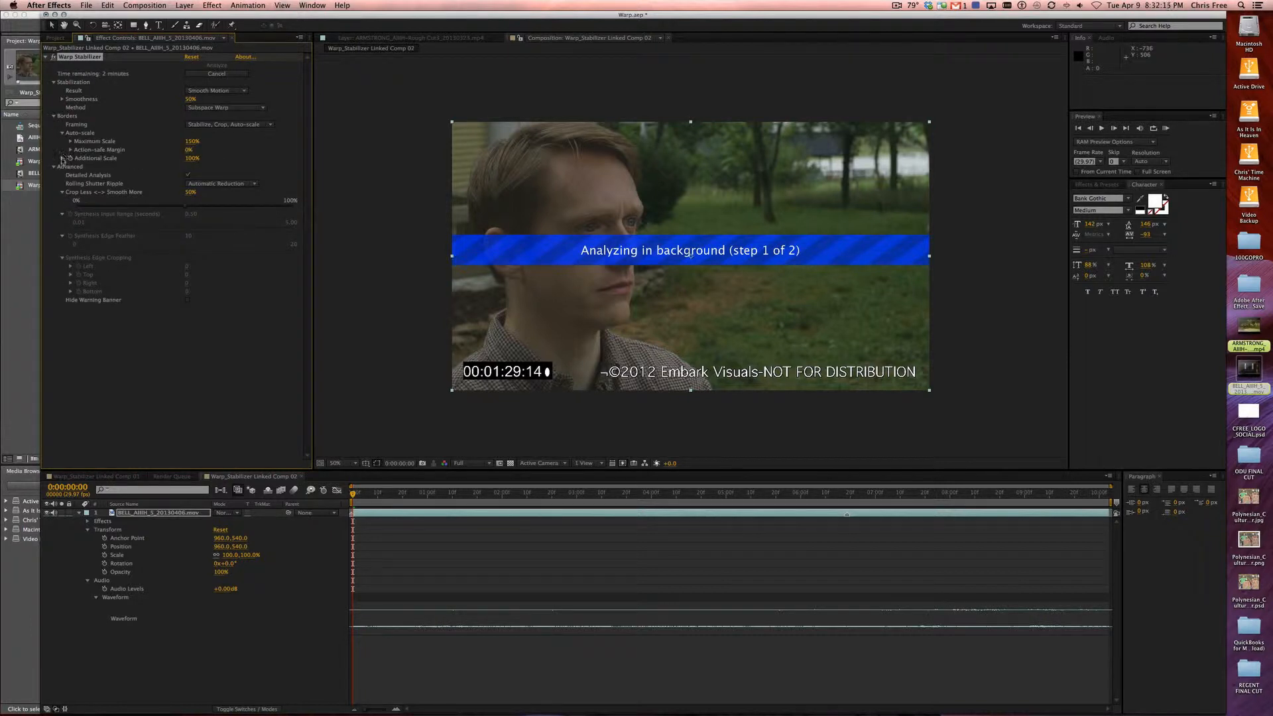
pyautogui.click(62, 158)
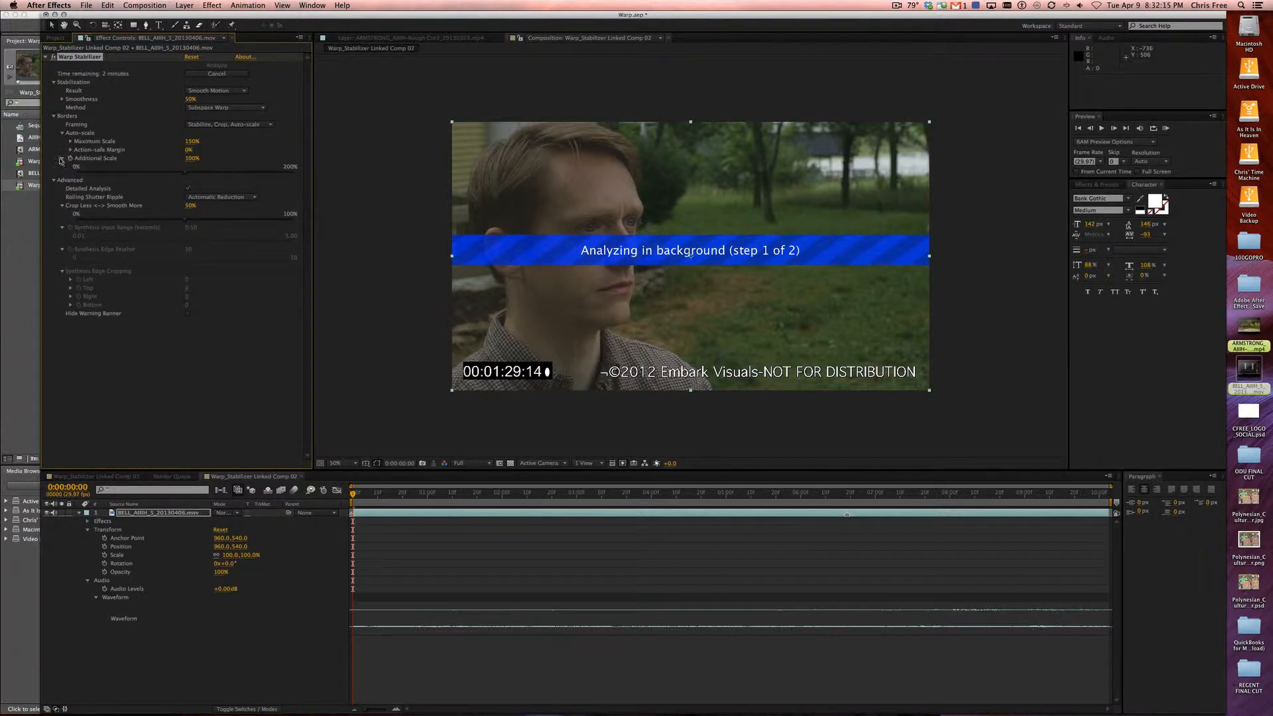
pyautogui.click(63, 98)
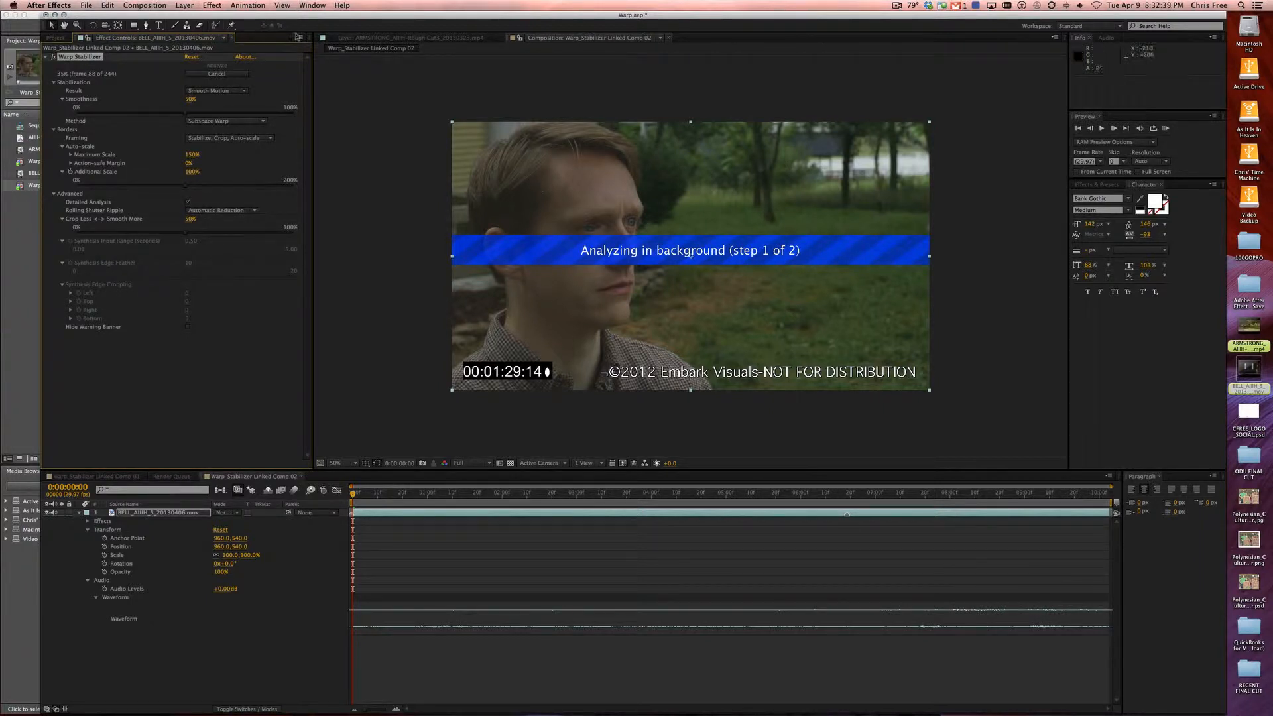
# - Set the Warp Stabilizer's result to No Motion and collapse the smoothness setting
pyautogui.click(244, 90)
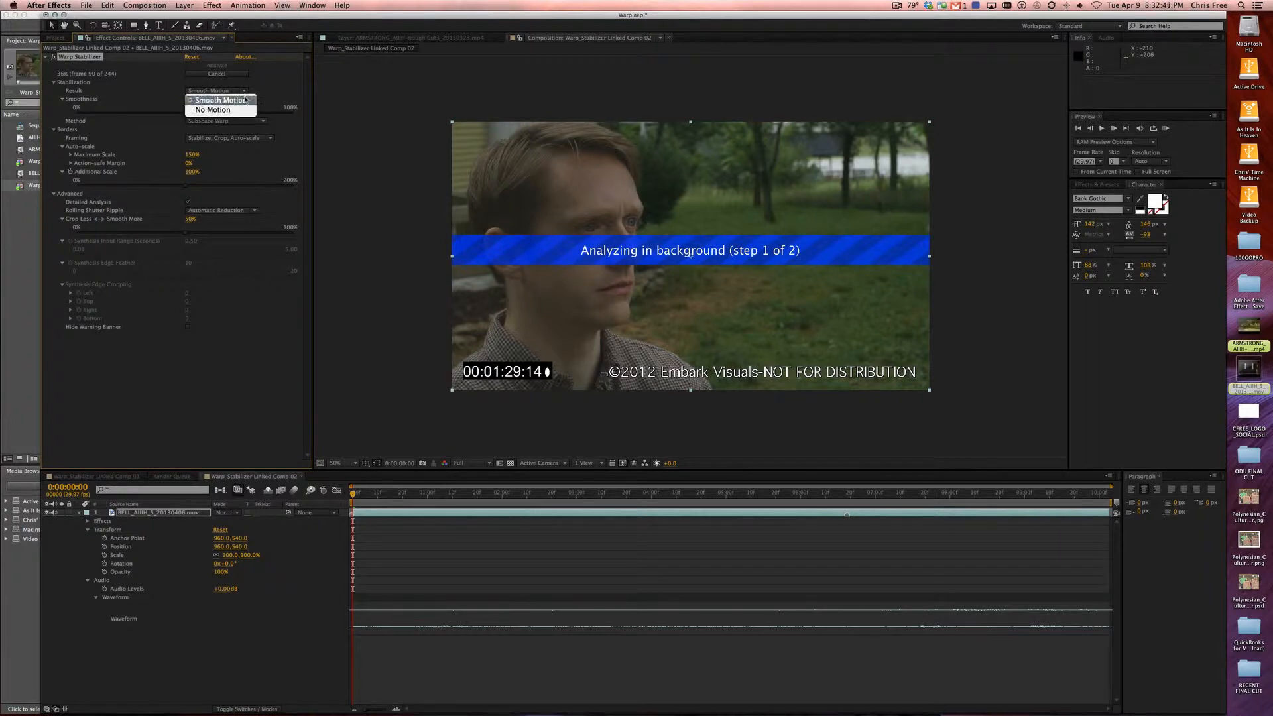
pyautogui.click(273, 82)
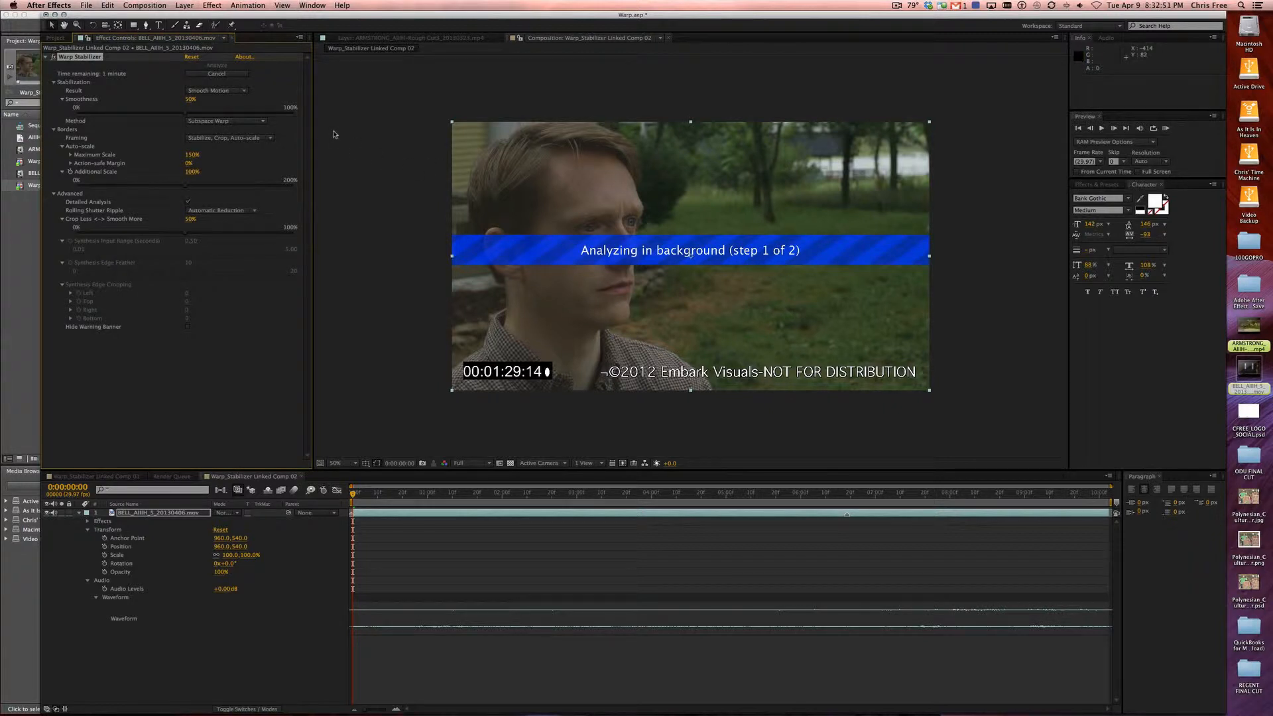
pyautogui.click(242, 90)
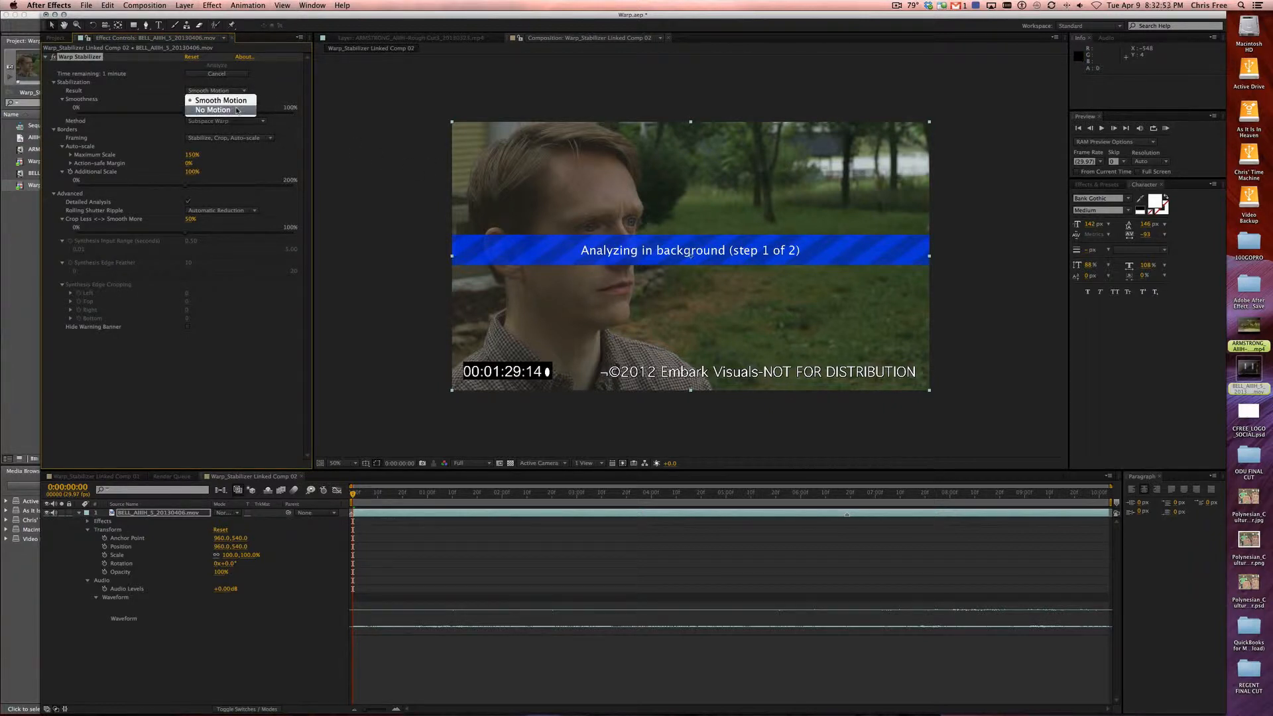
pyautogui.click(237, 110)
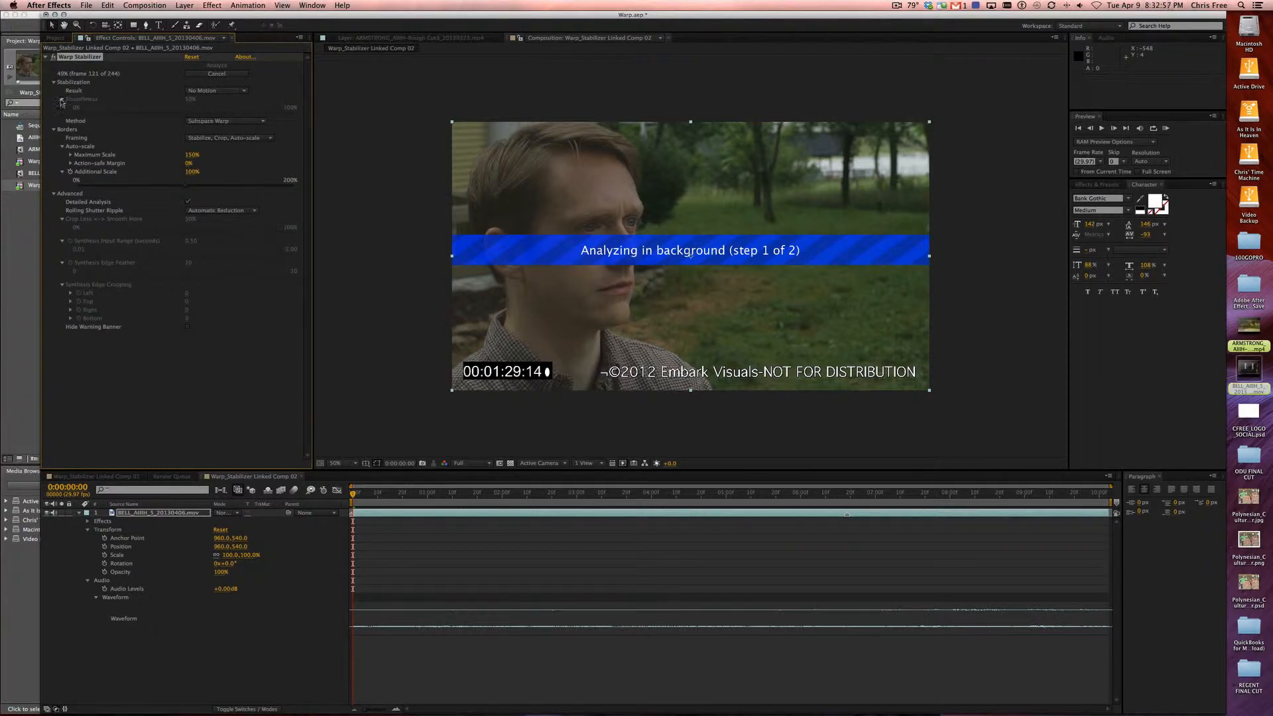
pyautogui.click(61, 100)
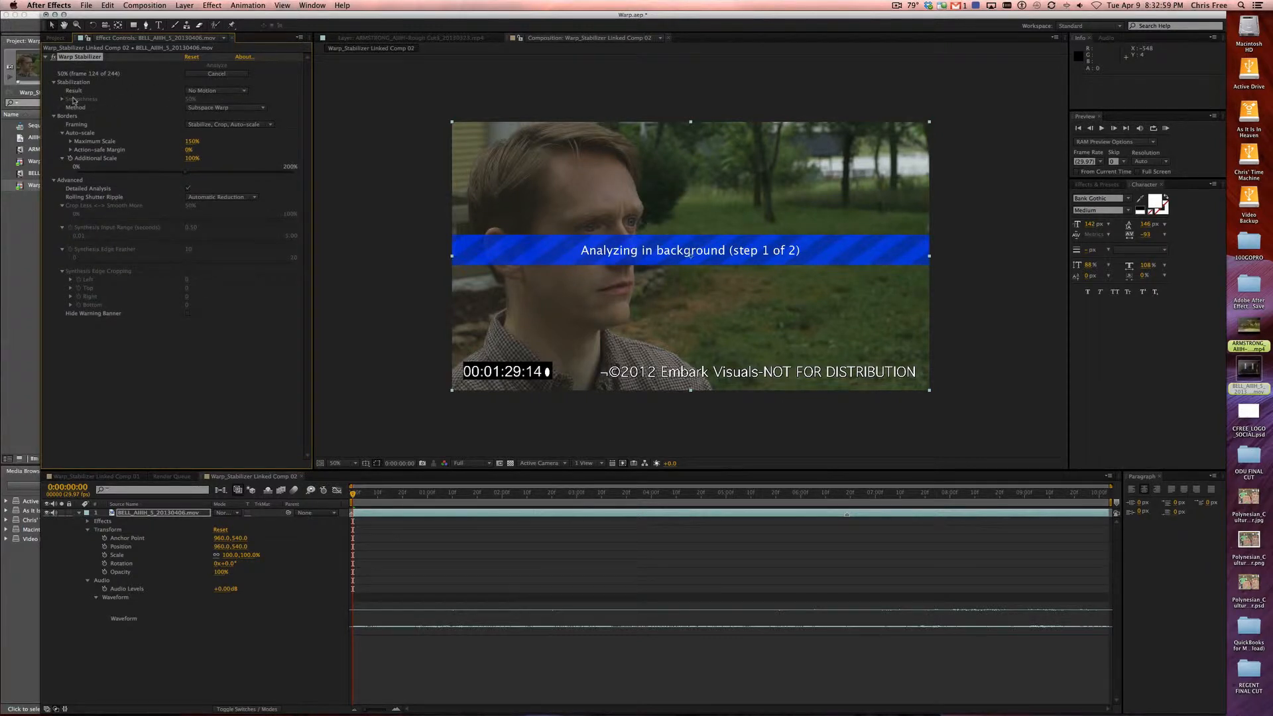
# - Try the Position, Scale, Rotation stabilization method and scrub through the shot up to 0;00;05;25 to check it
pyautogui.click(225, 109)
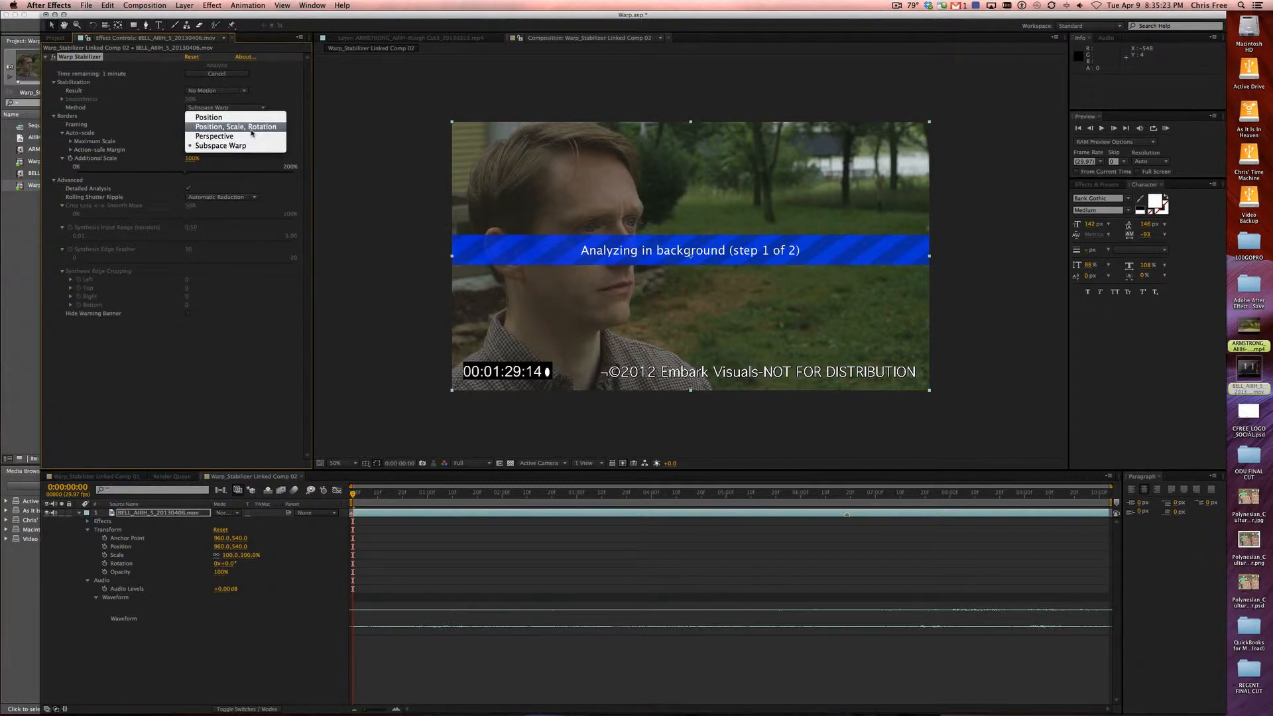
pyautogui.click(252, 127)
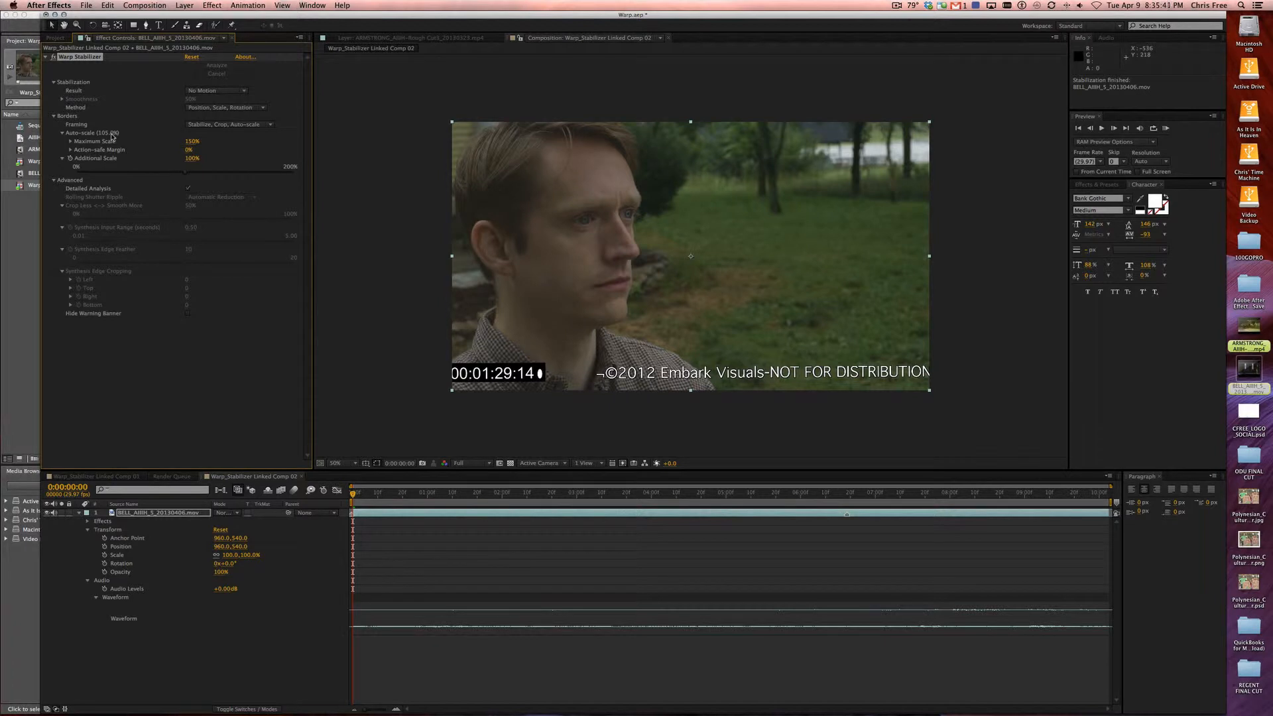
pyautogui.click(369, 493)
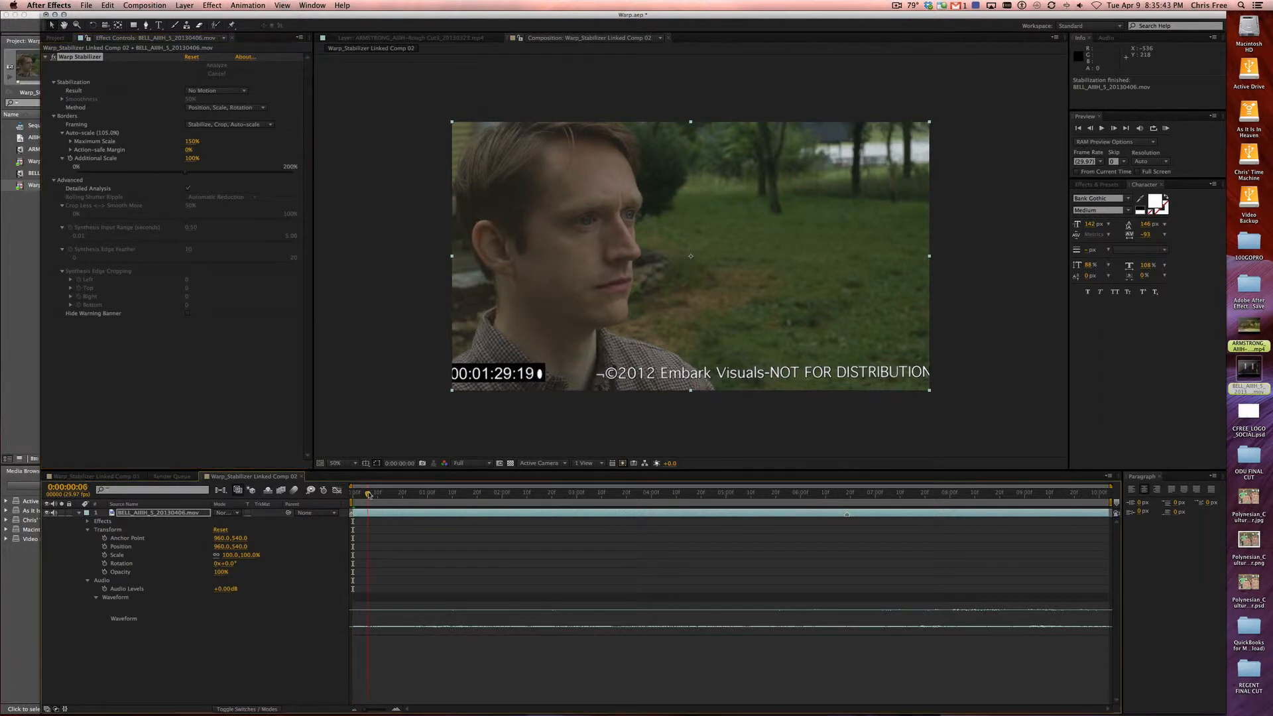
pyautogui.moveTo(369, 493); pyautogui.dragTo(790, 496)
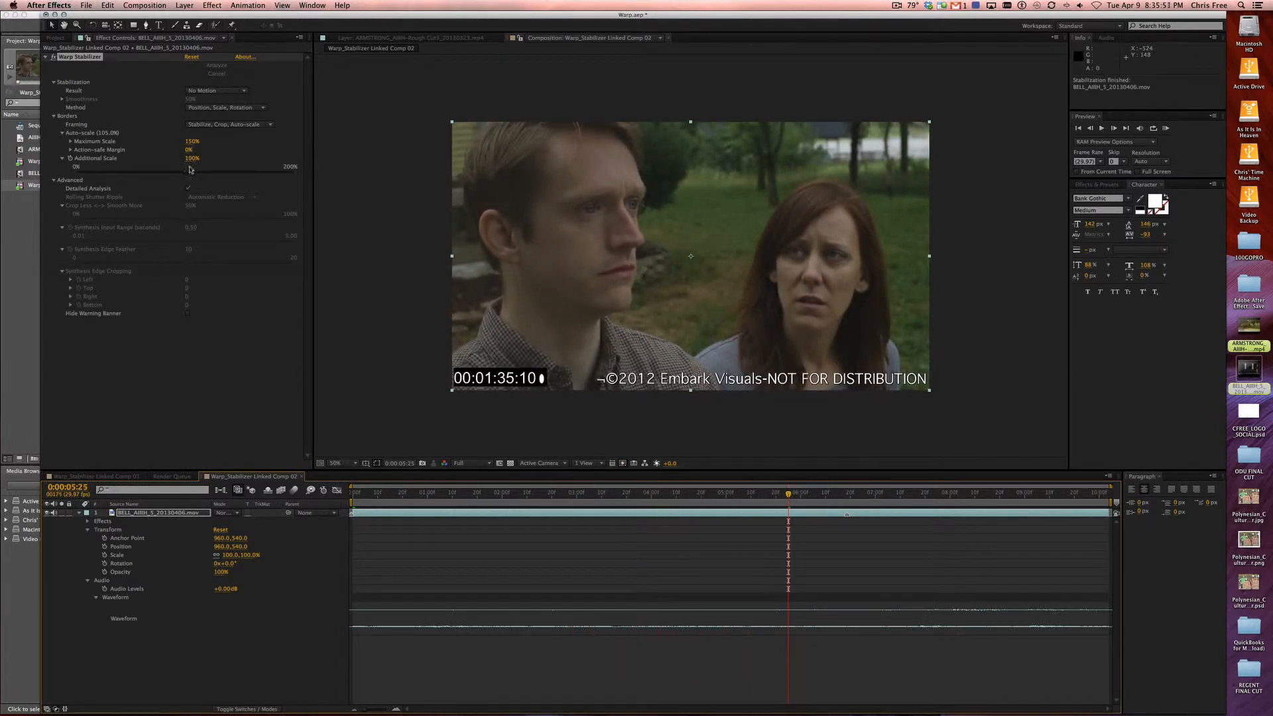
# - Set the Warp Stabilizer's additional scale to 117%, scrub the shot, and set the method to Subspace Warp
pyautogui.moveTo(192, 158); pyautogui.dragTo(199, 159)
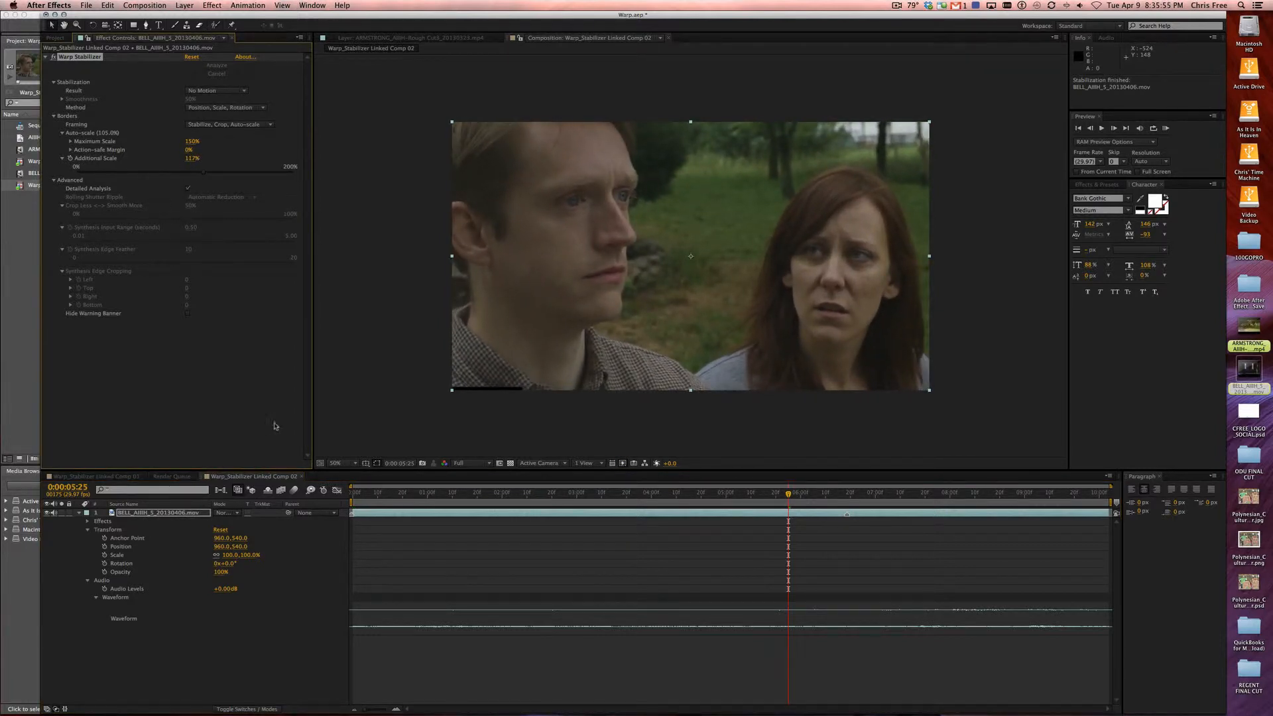
pyautogui.moveTo(402, 494); pyautogui.dragTo(678, 498)
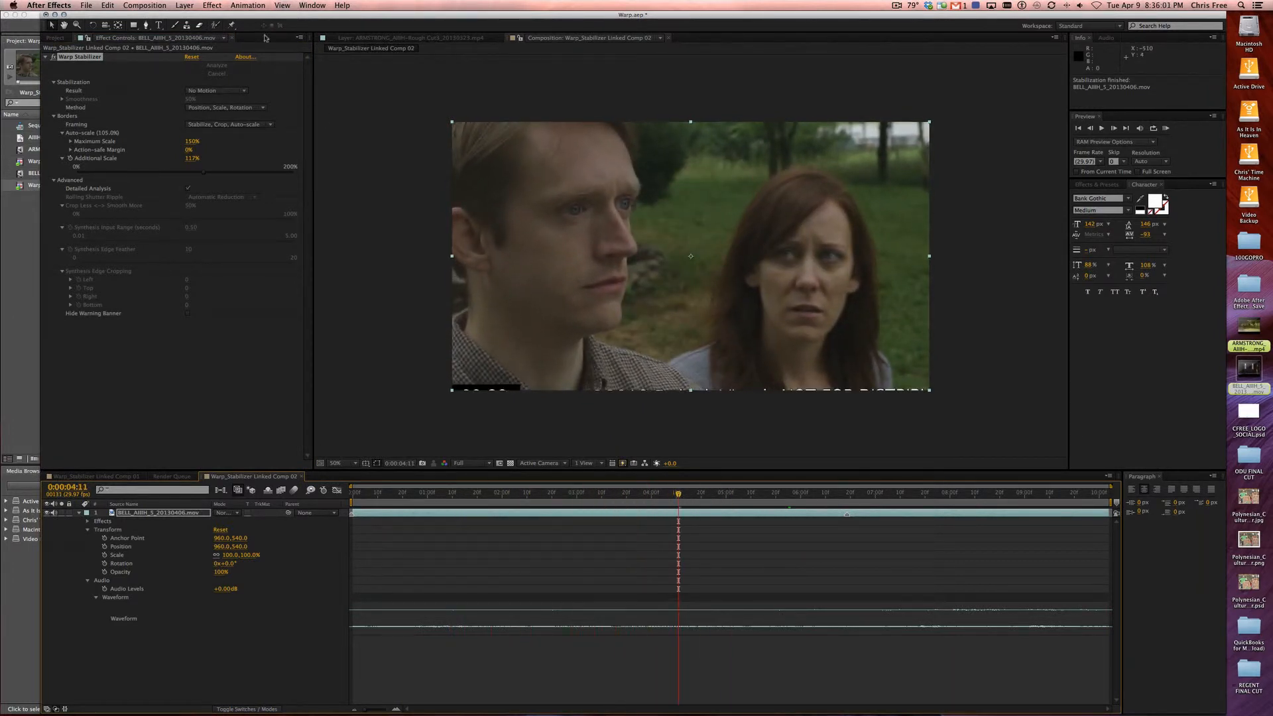
pyautogui.click(233, 108)
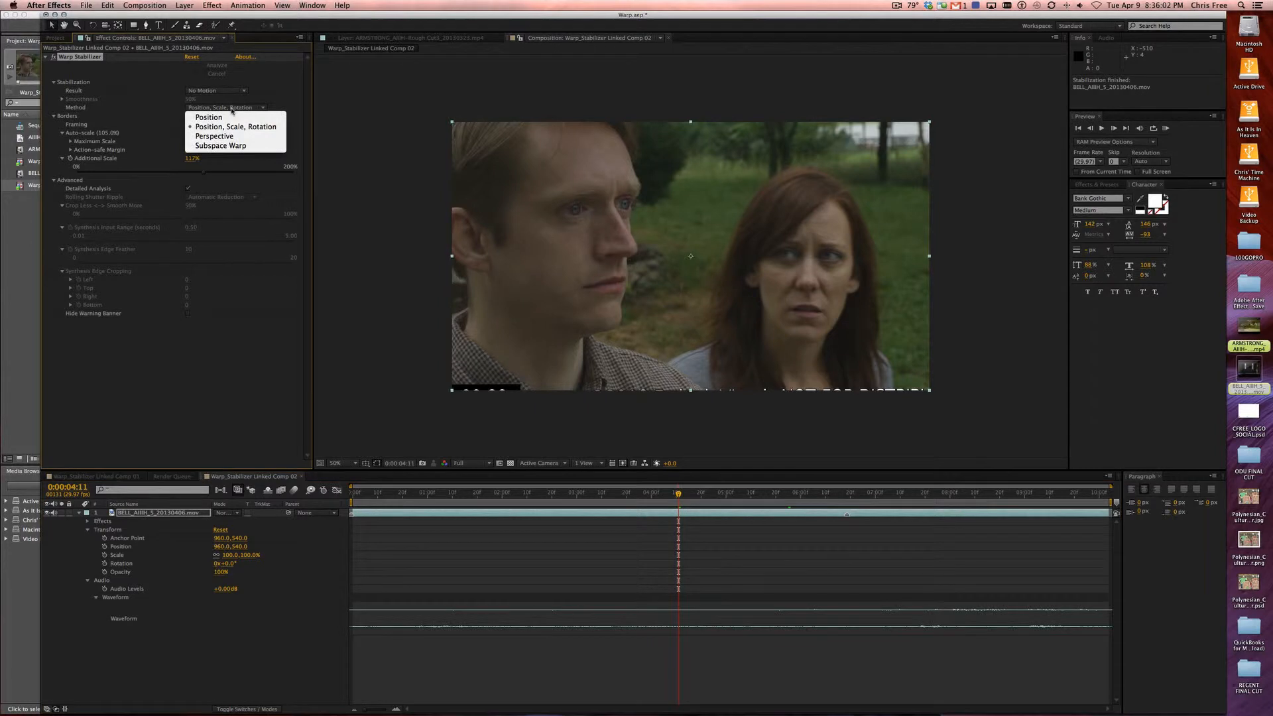
pyautogui.click(237, 148)
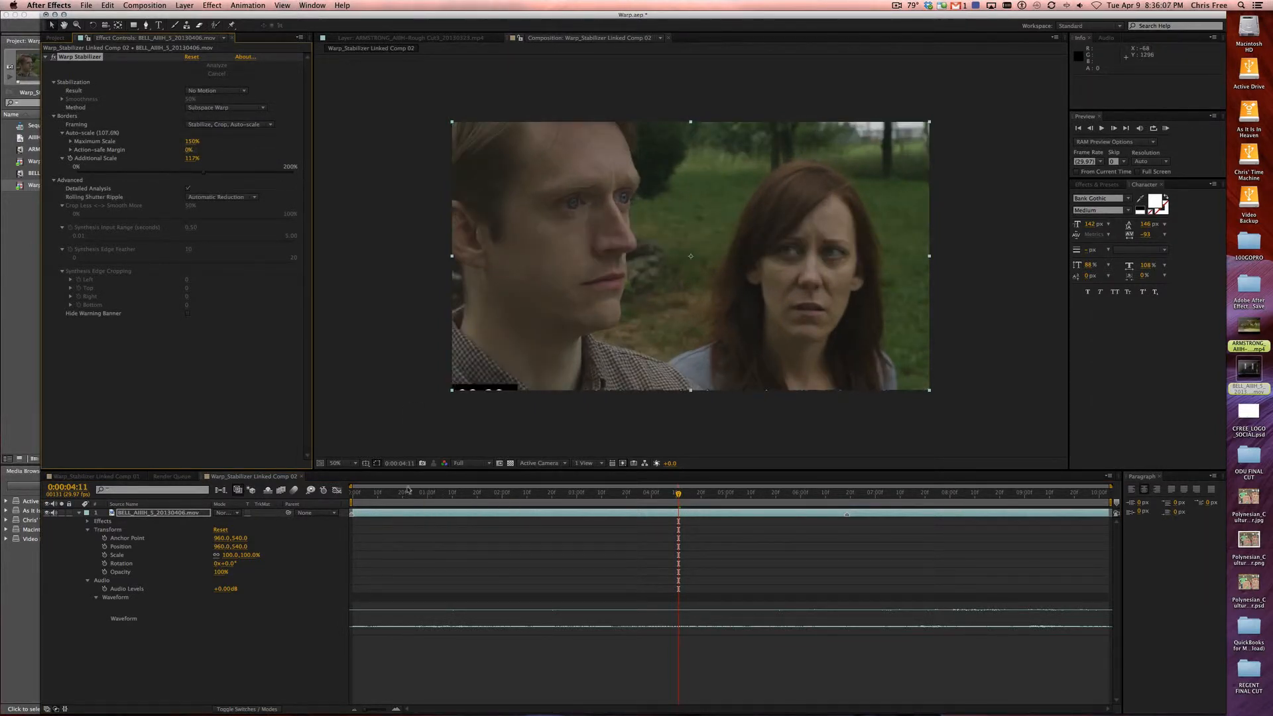
# - Scrub the shot to check the Subspace Warp result, and set the Warp Stabilizer's method to Position, Scale, Rotation
pyautogui.moveTo(377, 497); pyautogui.dragTo(663, 499)
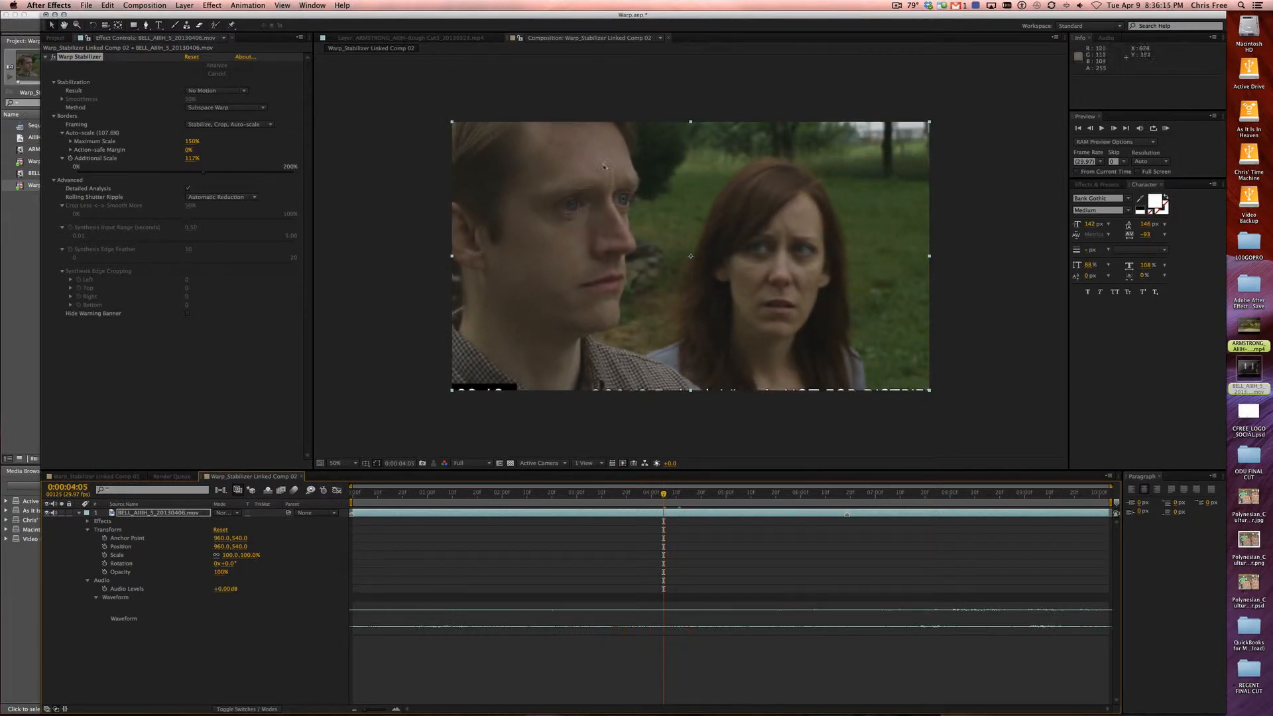
pyautogui.moveTo(528, 496); pyautogui.dragTo(626, 497)
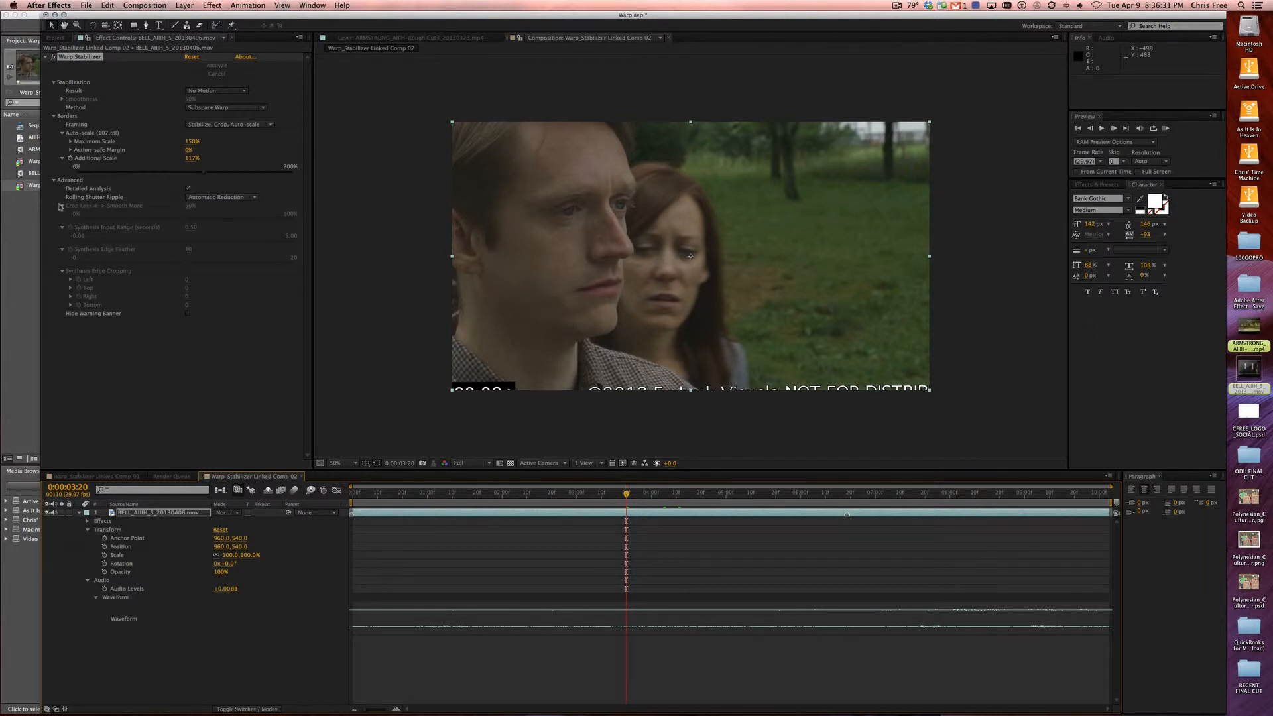
pyautogui.click(207, 110)
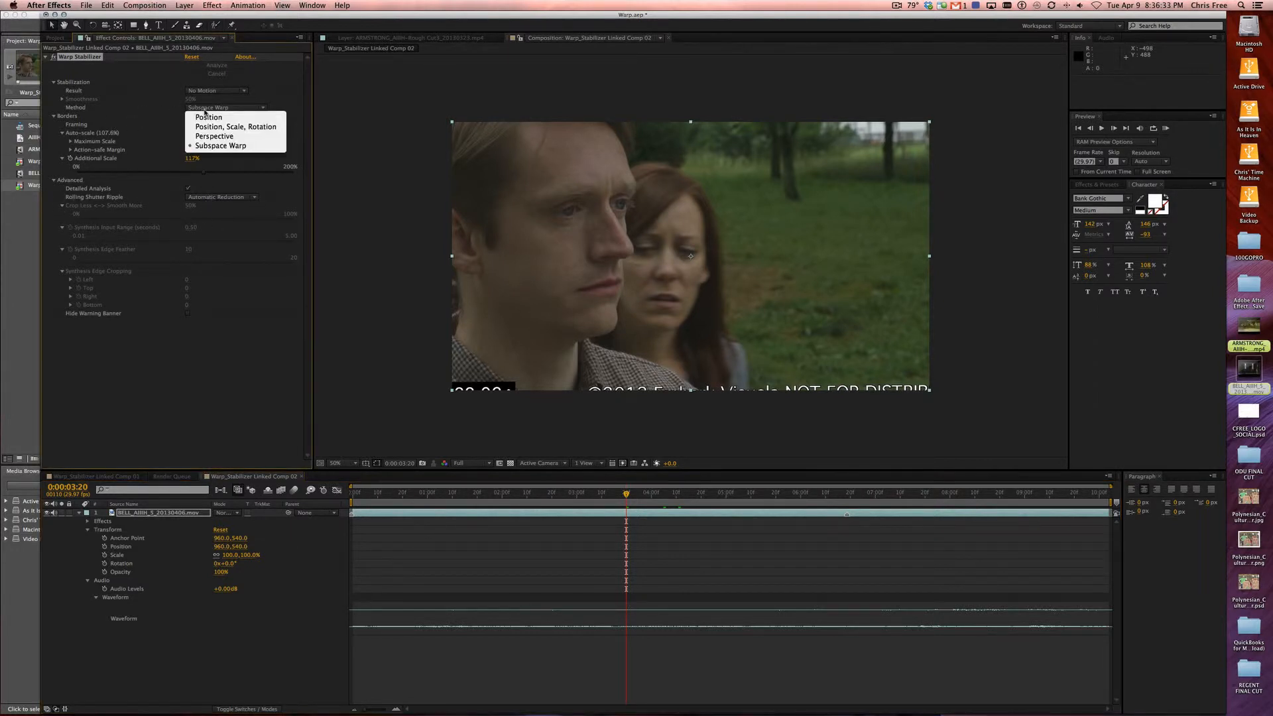
pyautogui.click(240, 128)
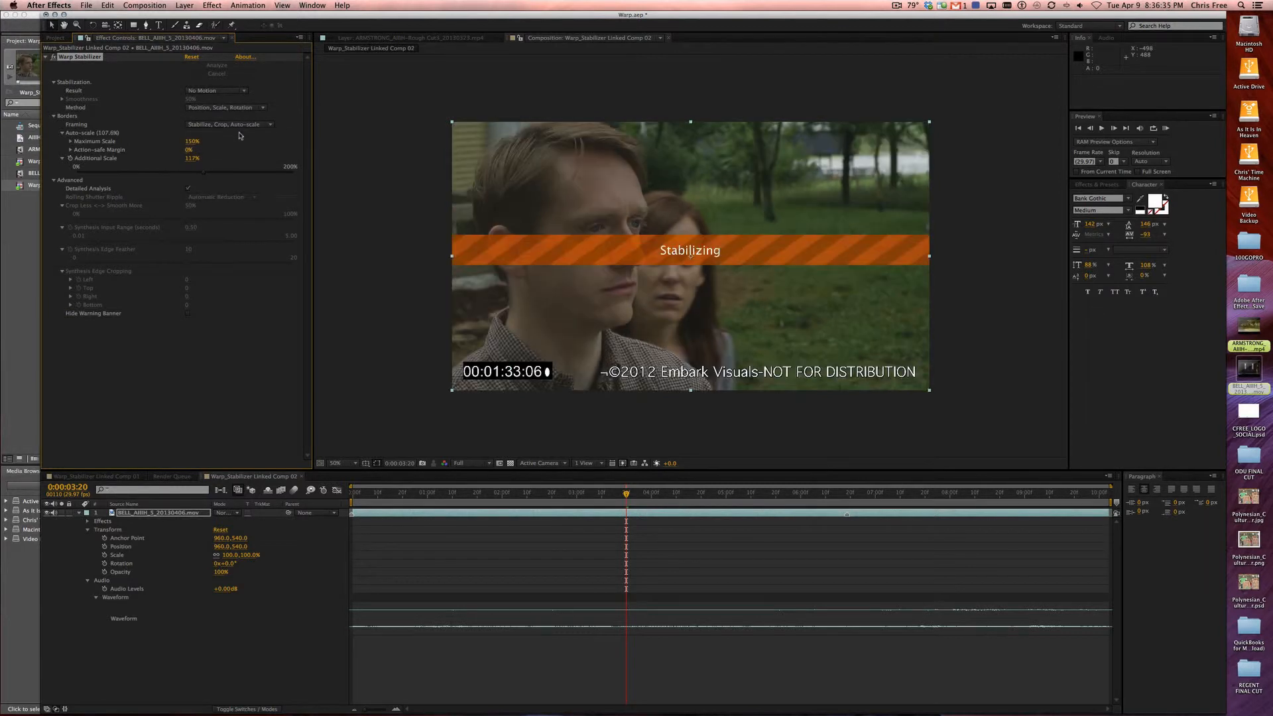
# - Set the Warp Stabilizer's framing to Stabilize, Synthesize Edges and scrub the shot up to 0;00;06;24 to check it
pyautogui.click(232, 126)
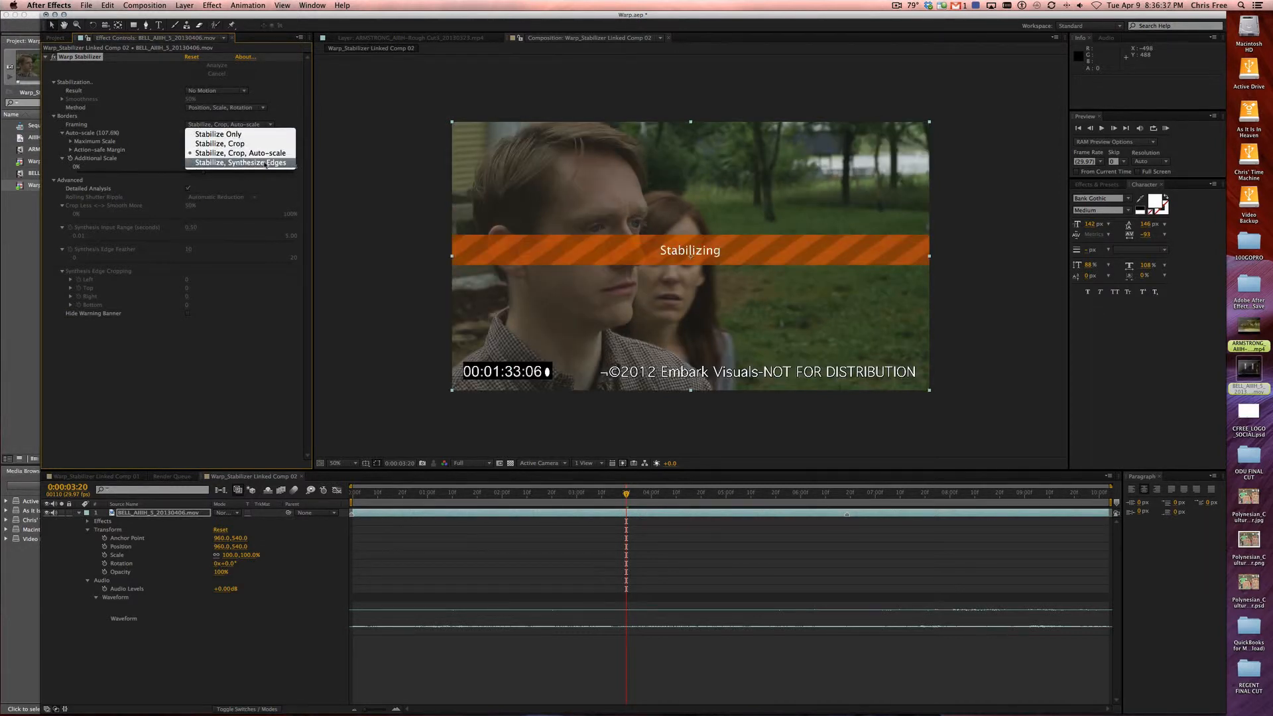
pyautogui.click(265, 163)
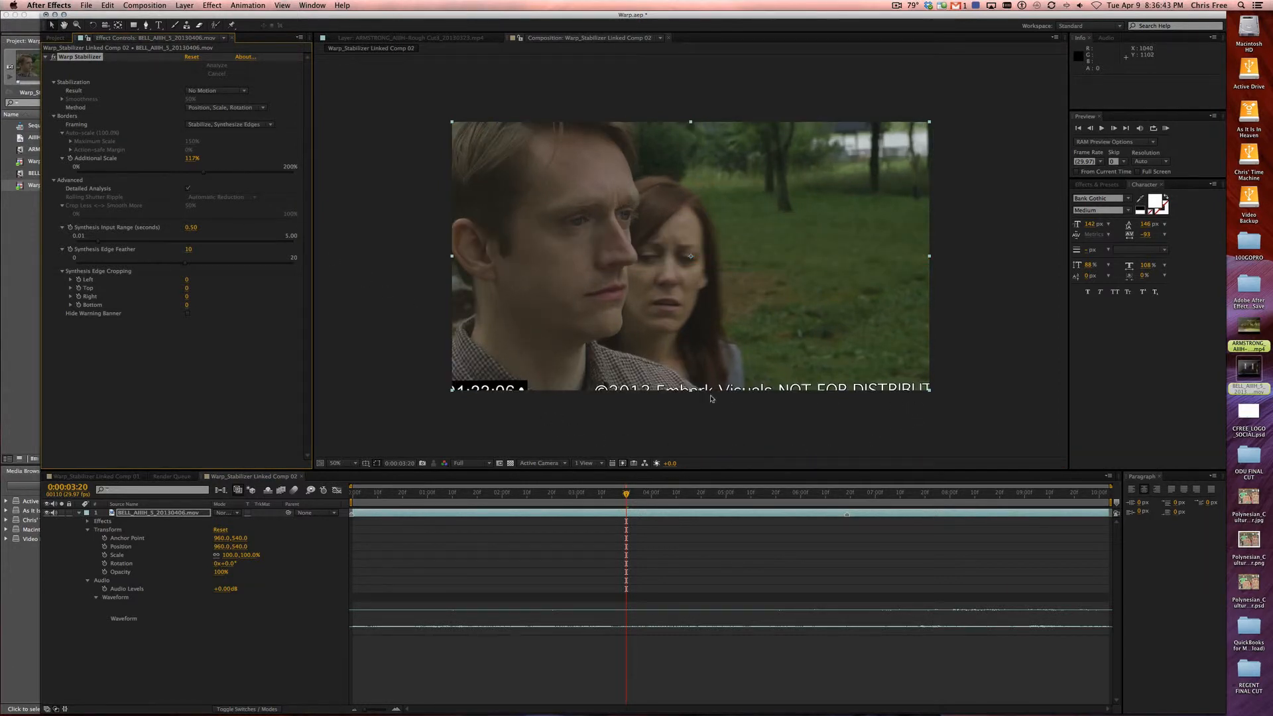
pyautogui.moveTo(522, 500); pyautogui.dragTo(694, 503)
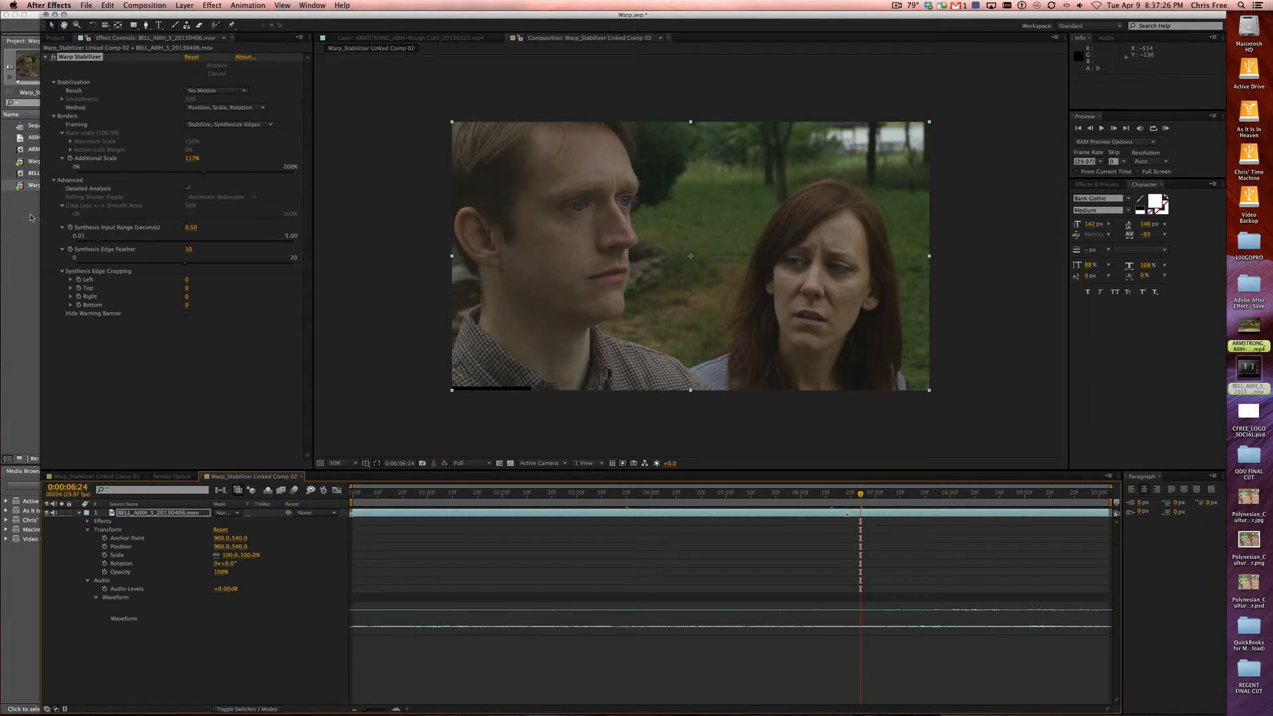
# - Switch to Premiere Pro and limit the sequence's work area to the Warp_Stabilizer linked comp clip on Video 1
pyautogui.press('super+Tab')
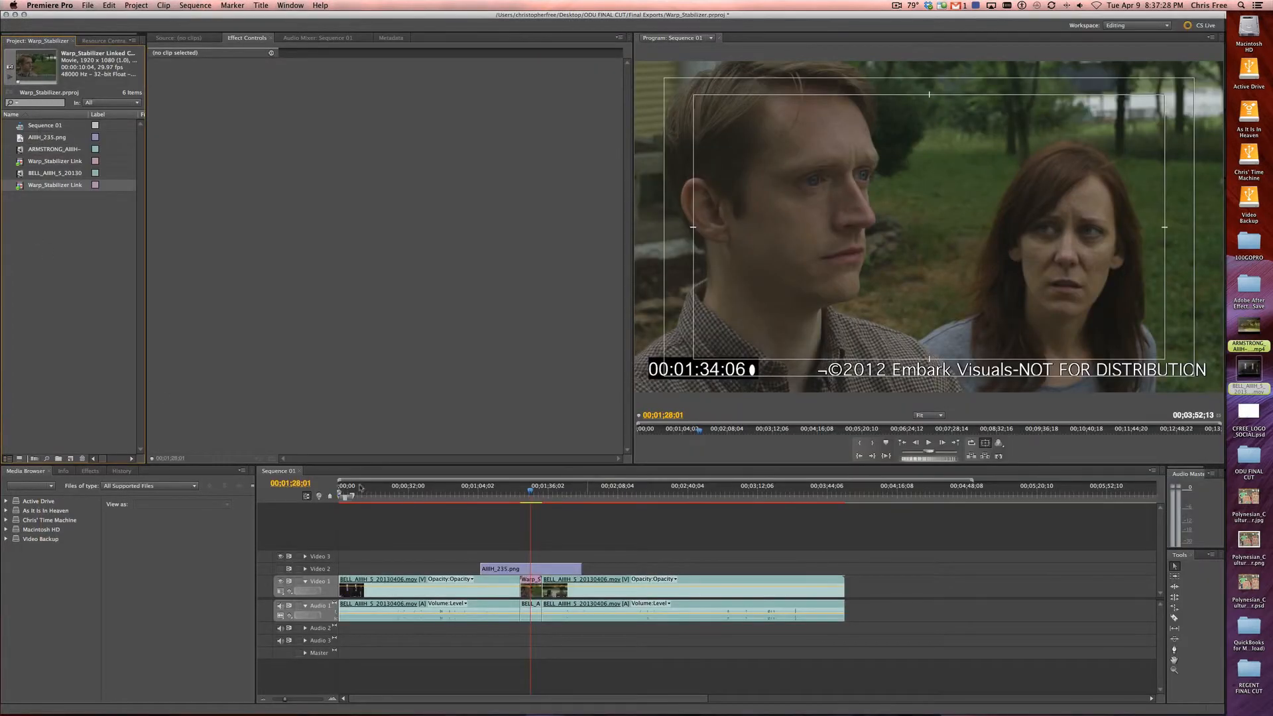
pyautogui.moveTo(528, 491); pyautogui.dragTo(518, 491)
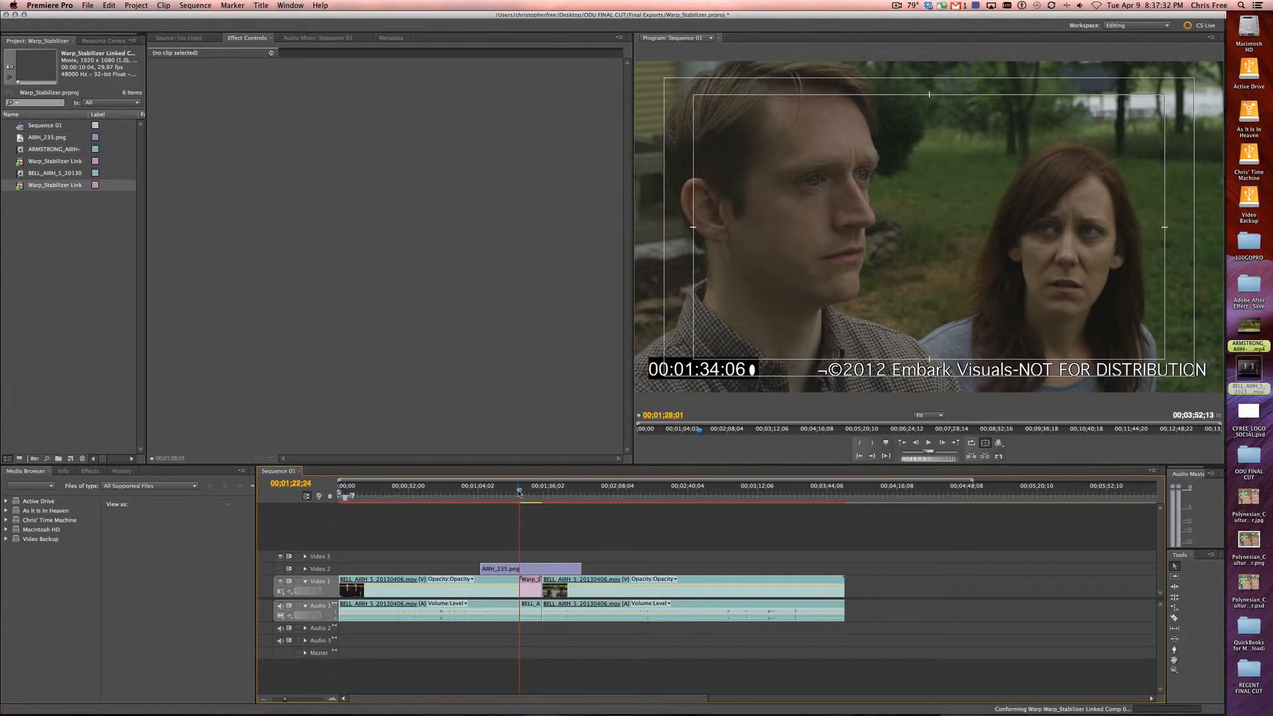
pyautogui.moveTo(519, 492); pyautogui.dragTo(539, 494)
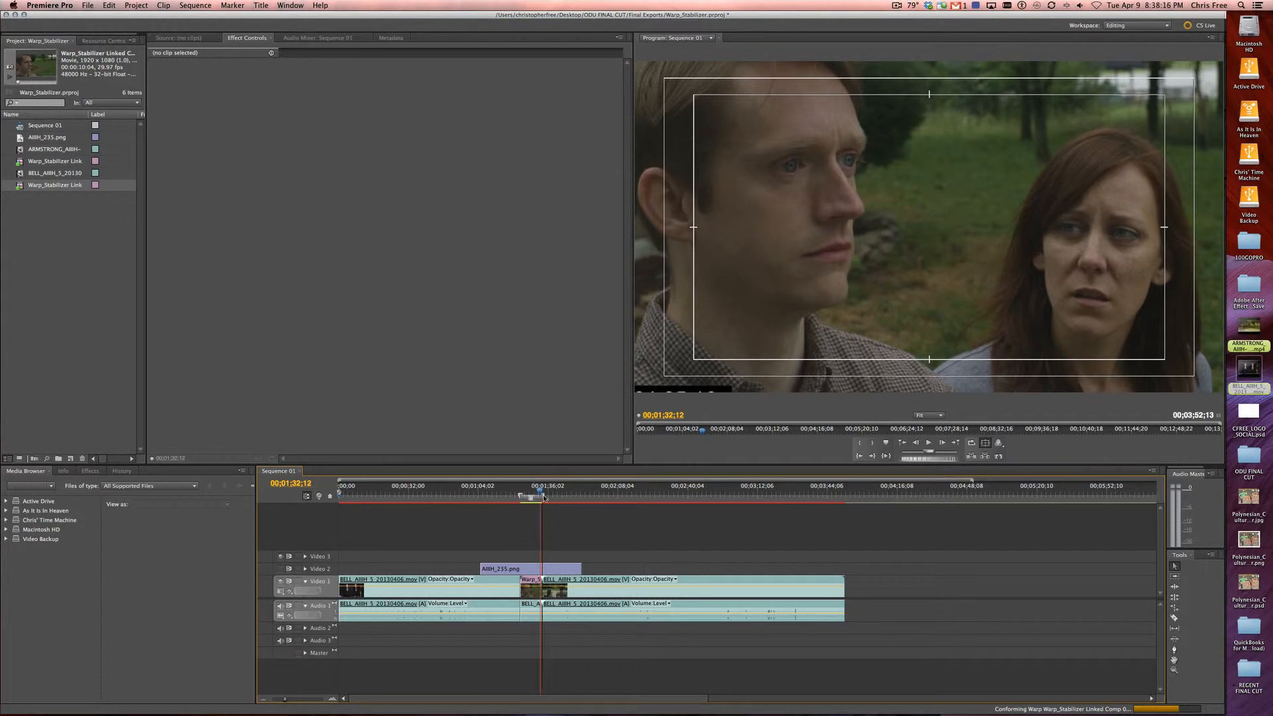
# - Render the work area covering the linked comp clip
pyautogui.press('=')
pyautogui.press('=')
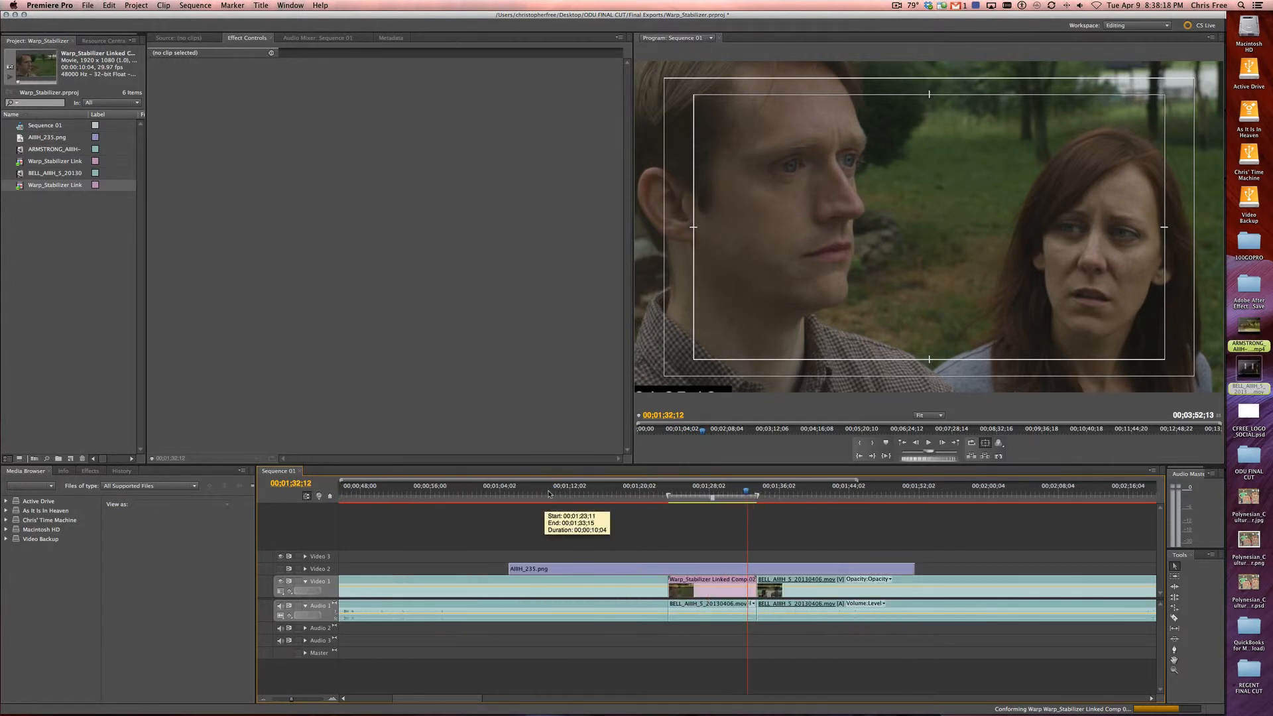
pyautogui.click(707, 490)
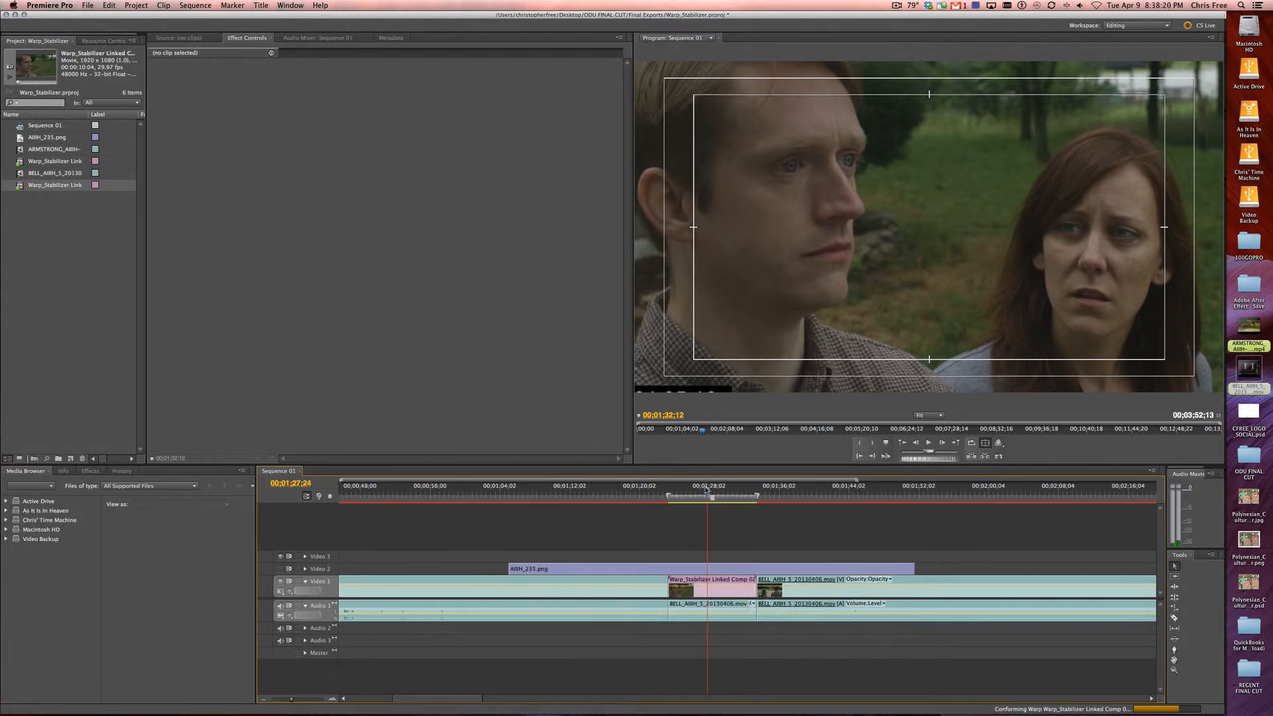
pyautogui.press('Return')
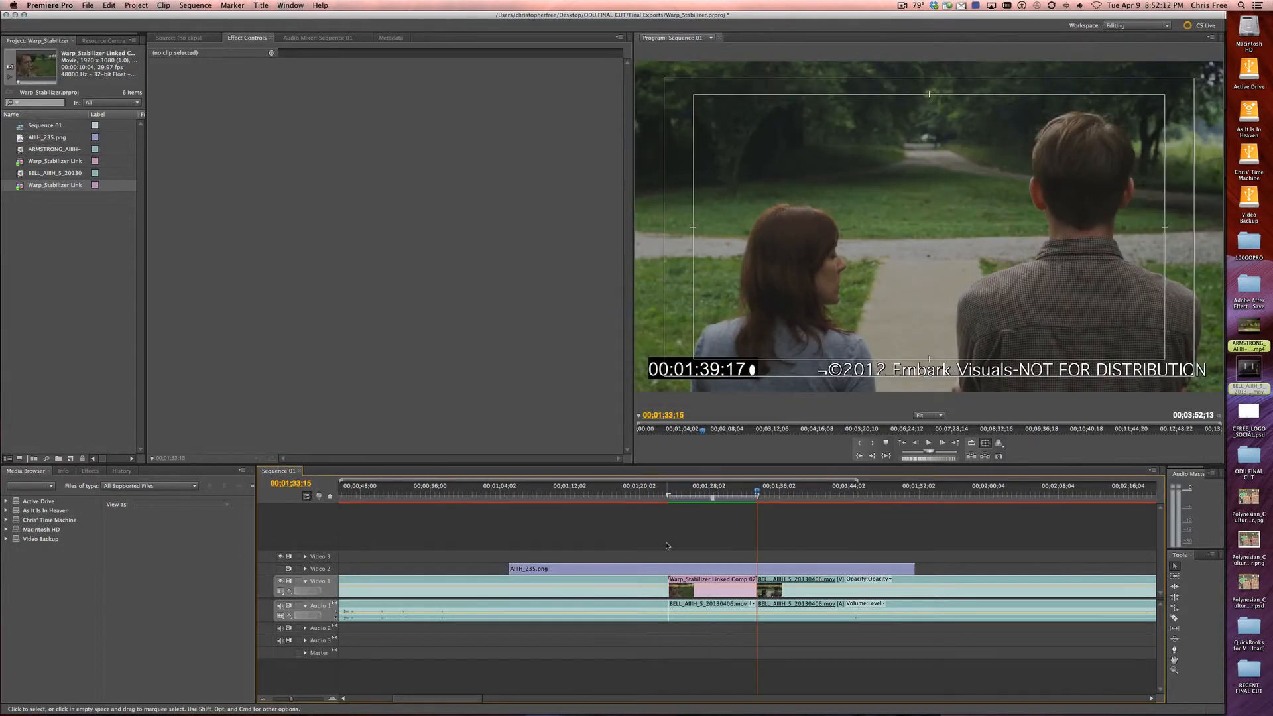
# - Play the rendered linked comp clip from its start, at about 00;01;23;15, to check the stabilization
pyautogui.click(672, 488)
pyautogui.moveTo(671, 489)
pyautogui.mouseDown()
pyautogui.moveTo(732, 489)
pyautogui.moveTo(675, 491)
pyautogui.mouseUp()
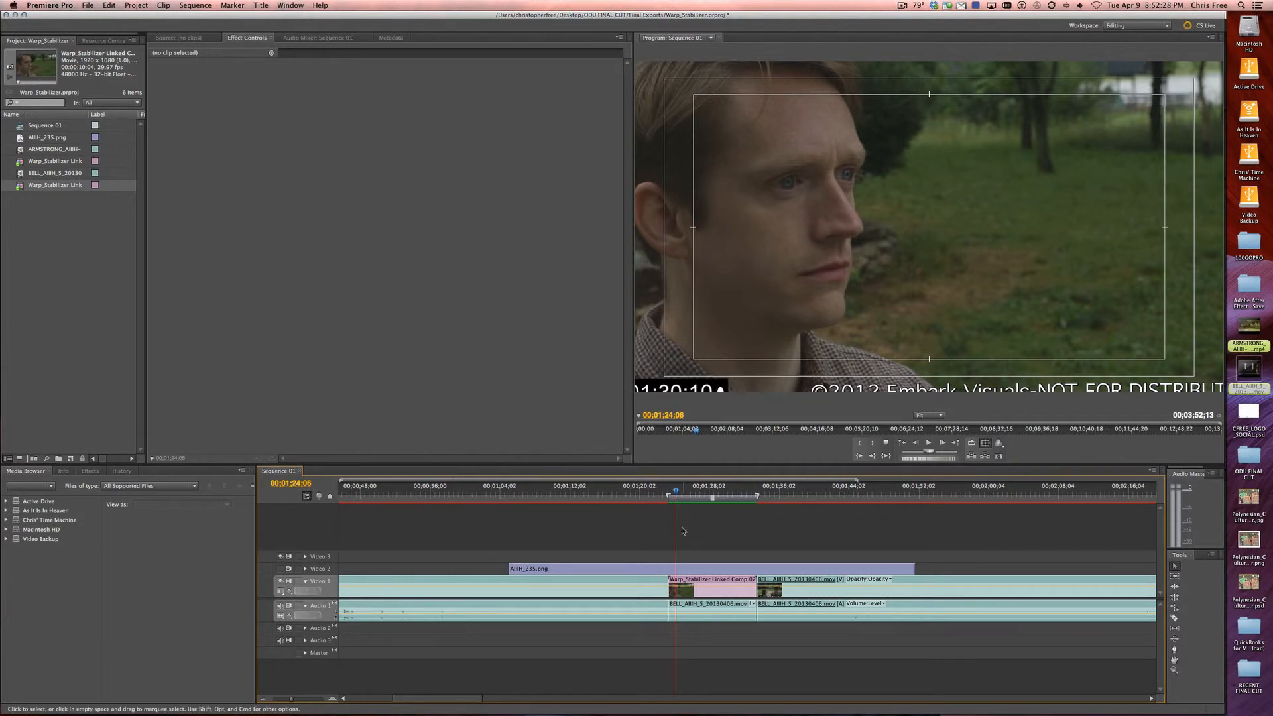
pyautogui.click(669, 491)
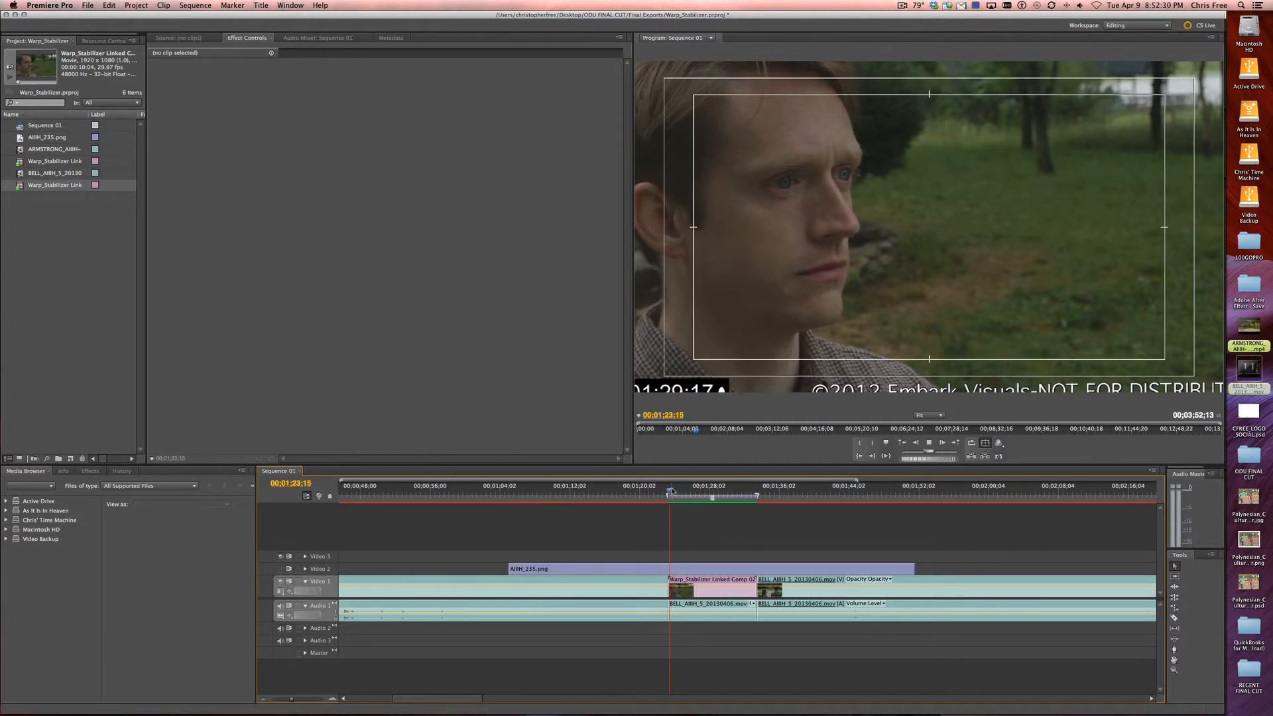
pyautogui.press('space')
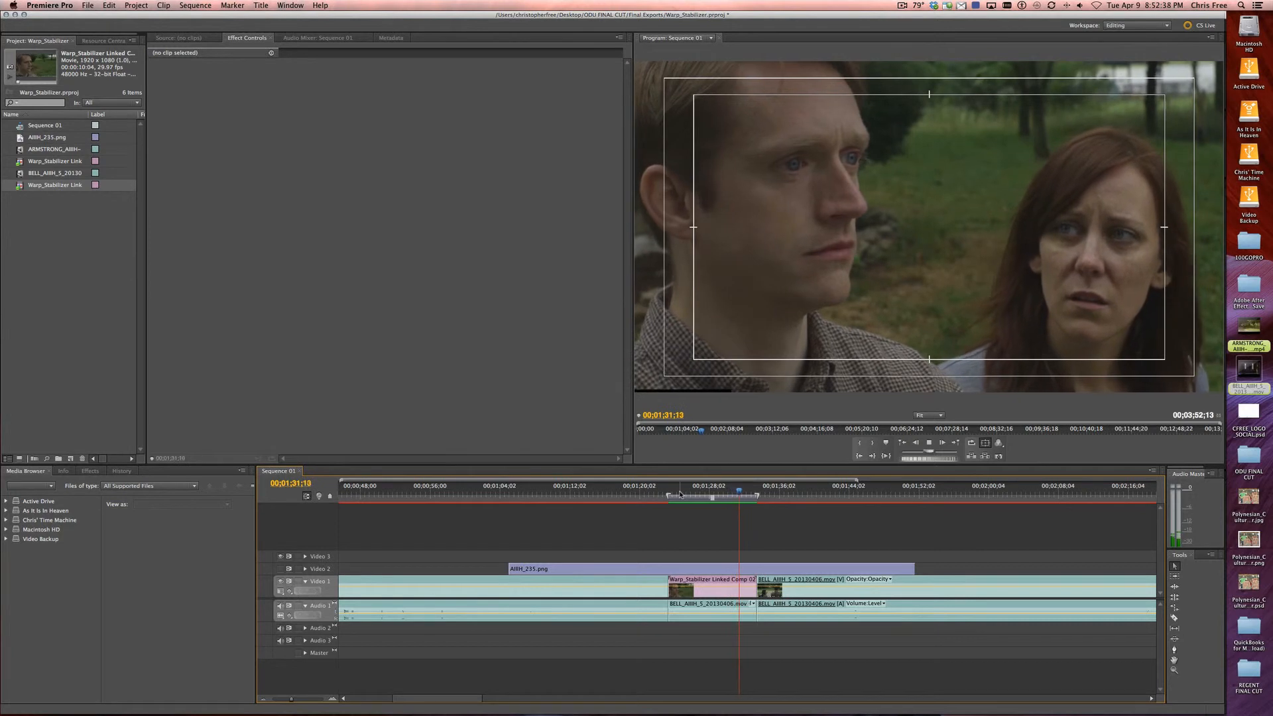
pyautogui.press('space')
# - Replay the stabilized clip from shortly after its start and from 00;01;27;01, examining the camera movement and frame edges
pyautogui.click(675, 489)
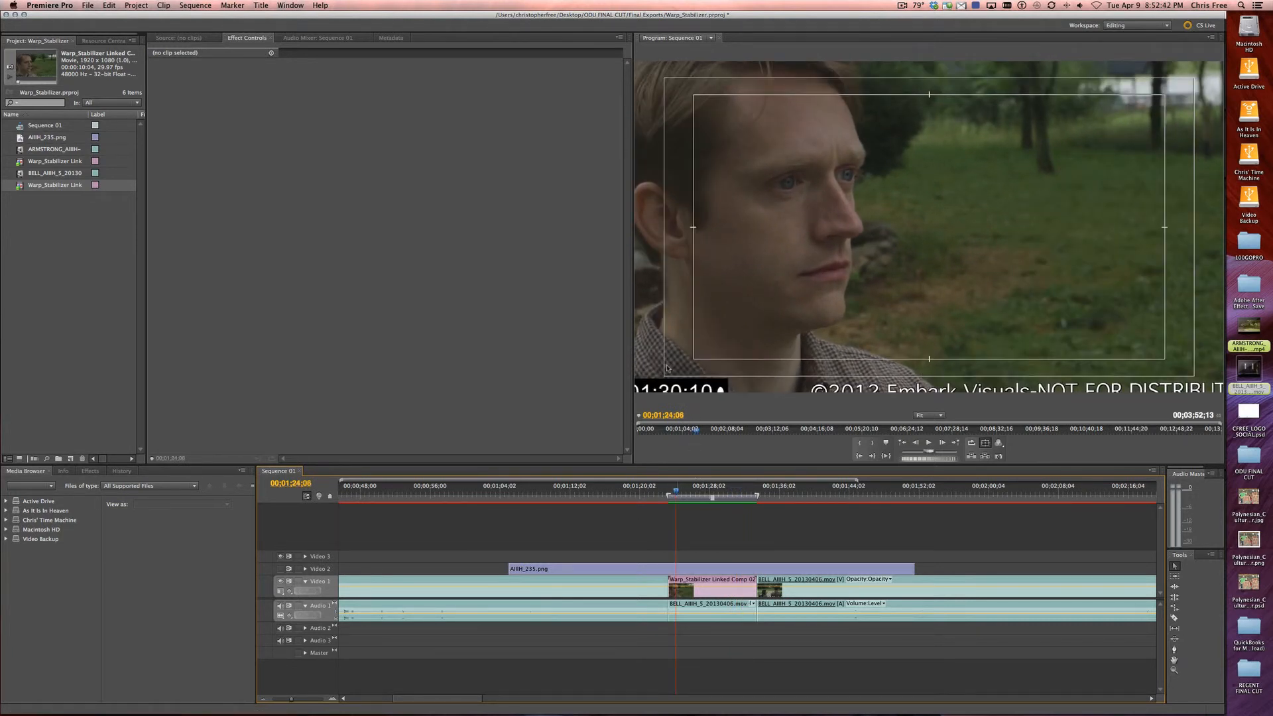
pyautogui.click(682, 491)
pyautogui.moveTo(682, 491)
pyautogui.mouseDown()
pyautogui.moveTo(734, 492)
pyautogui.moveTo(679, 491)
pyautogui.mouseUp()
pyautogui.press('space')
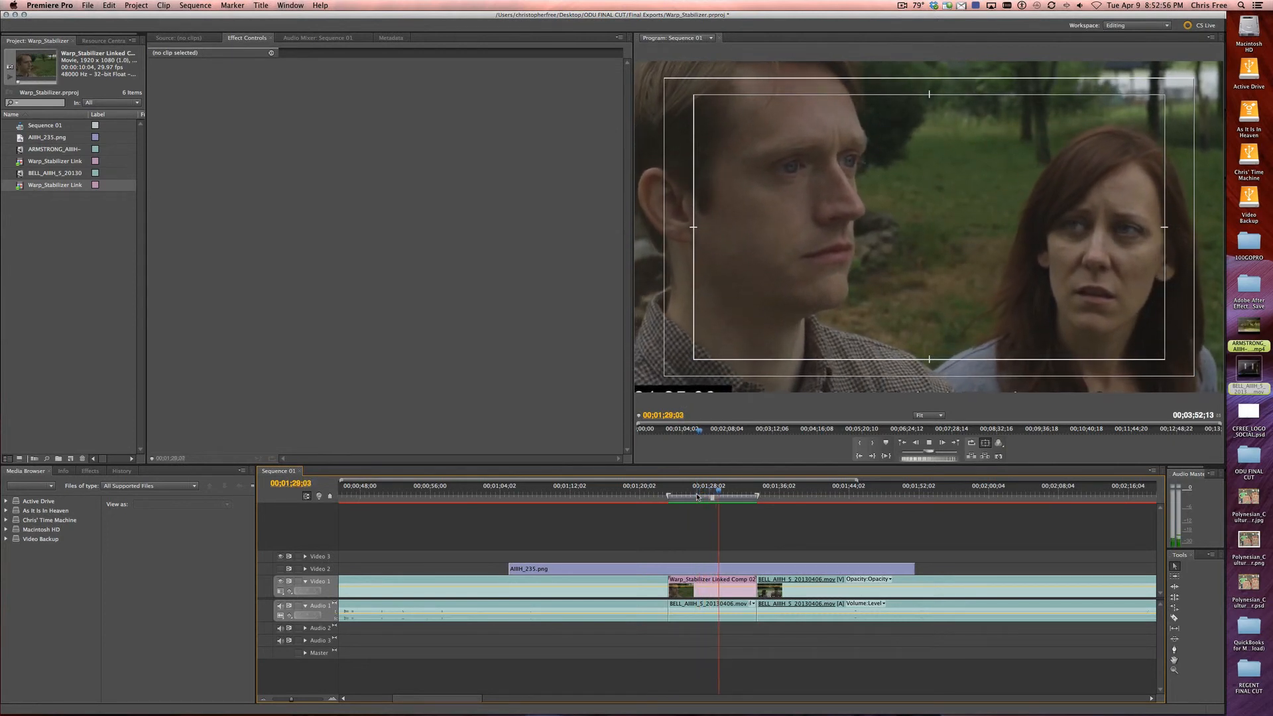
pyautogui.click(700, 493)
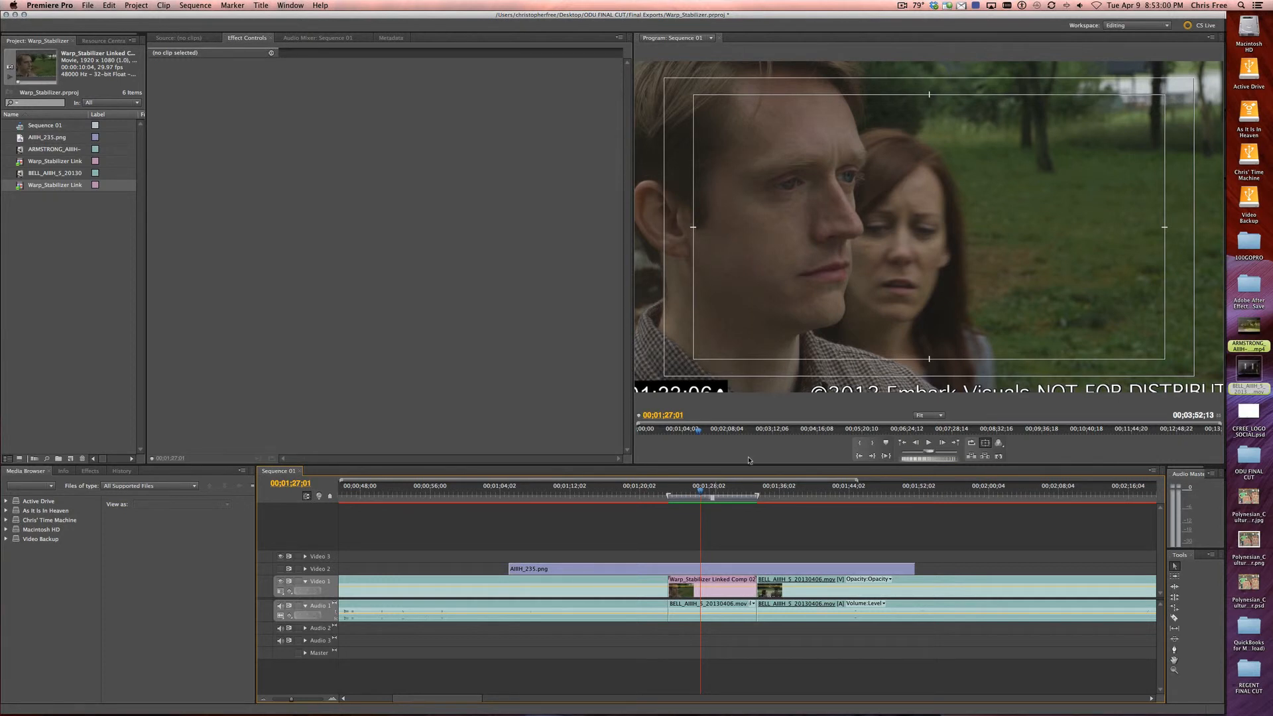
pyautogui.press('space')
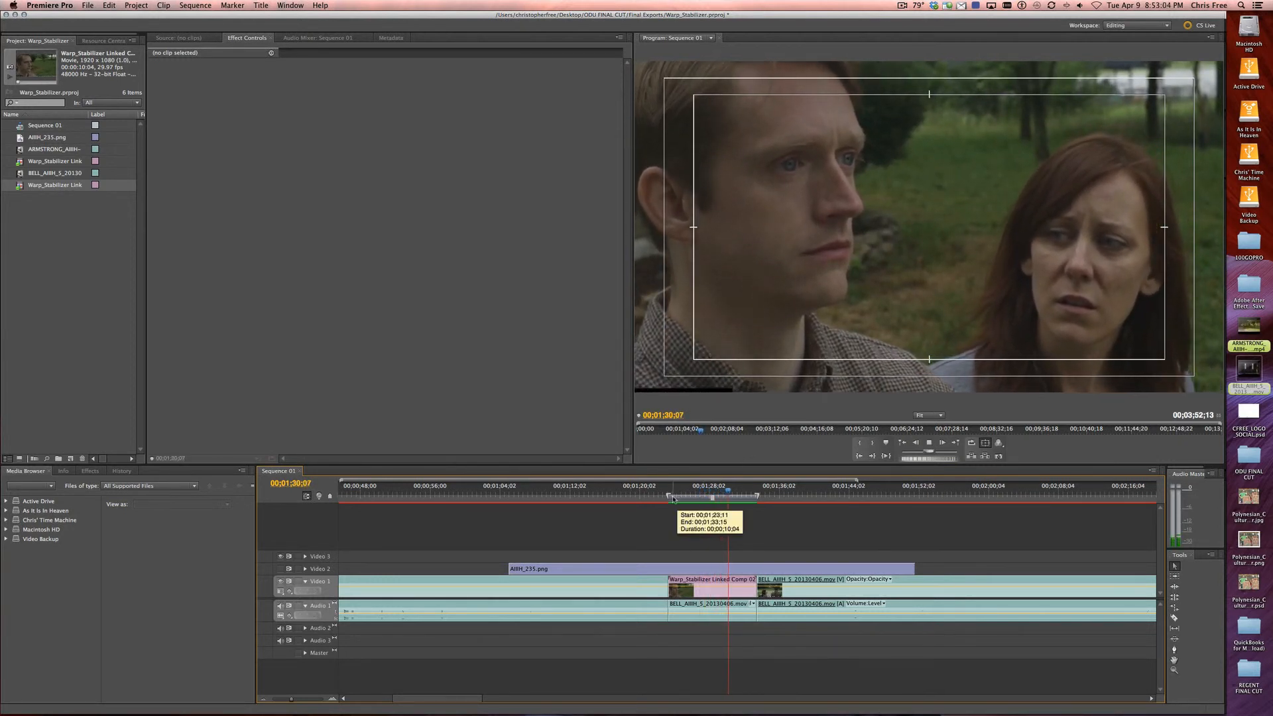
pyautogui.press('space')
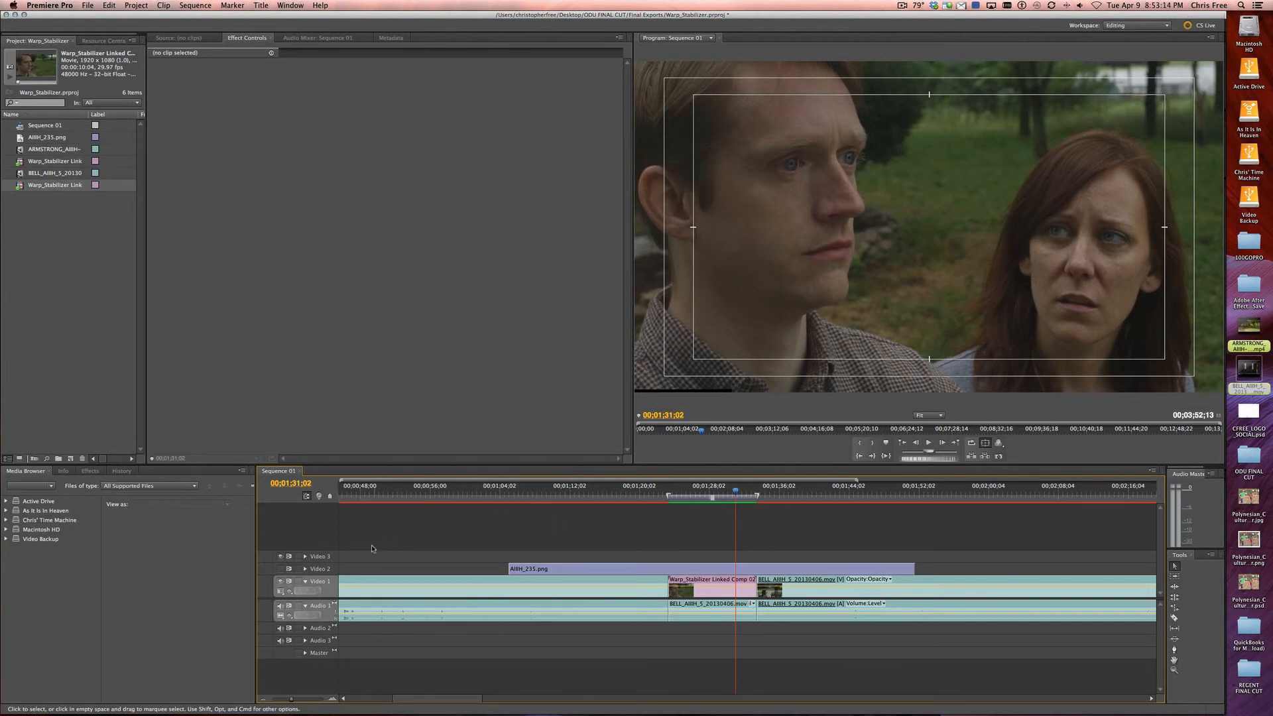
# - Show the AIIH_235.png letterbox on Video 2, replay the stabilized clip under it, and hide the track again
pyautogui.click(281, 569)
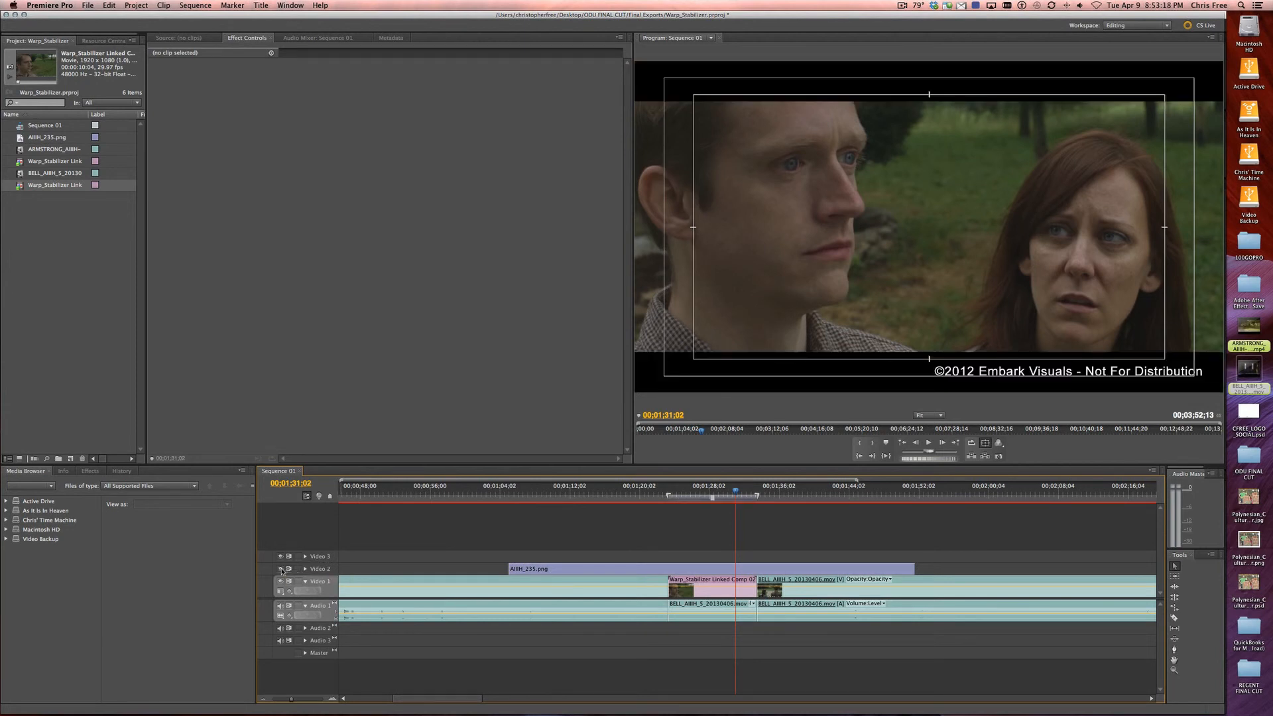
pyautogui.click(669, 491)
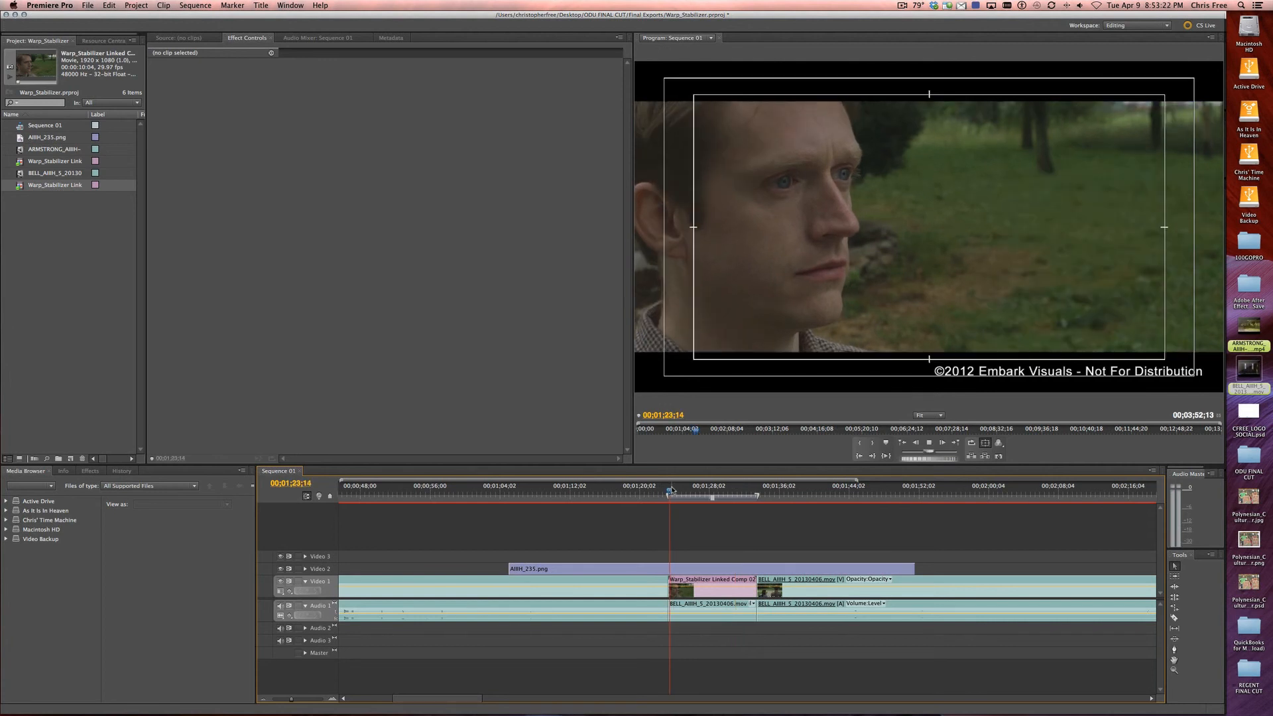
pyautogui.press('space')
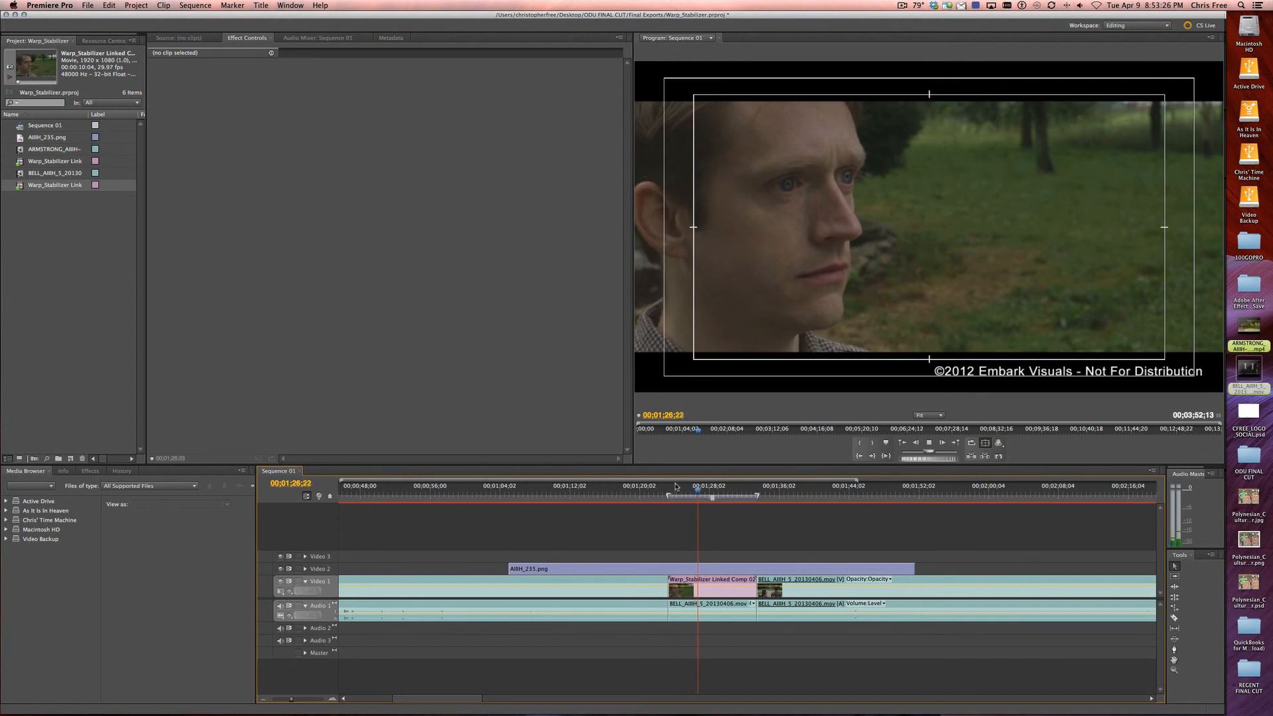
pyautogui.click(731, 490)
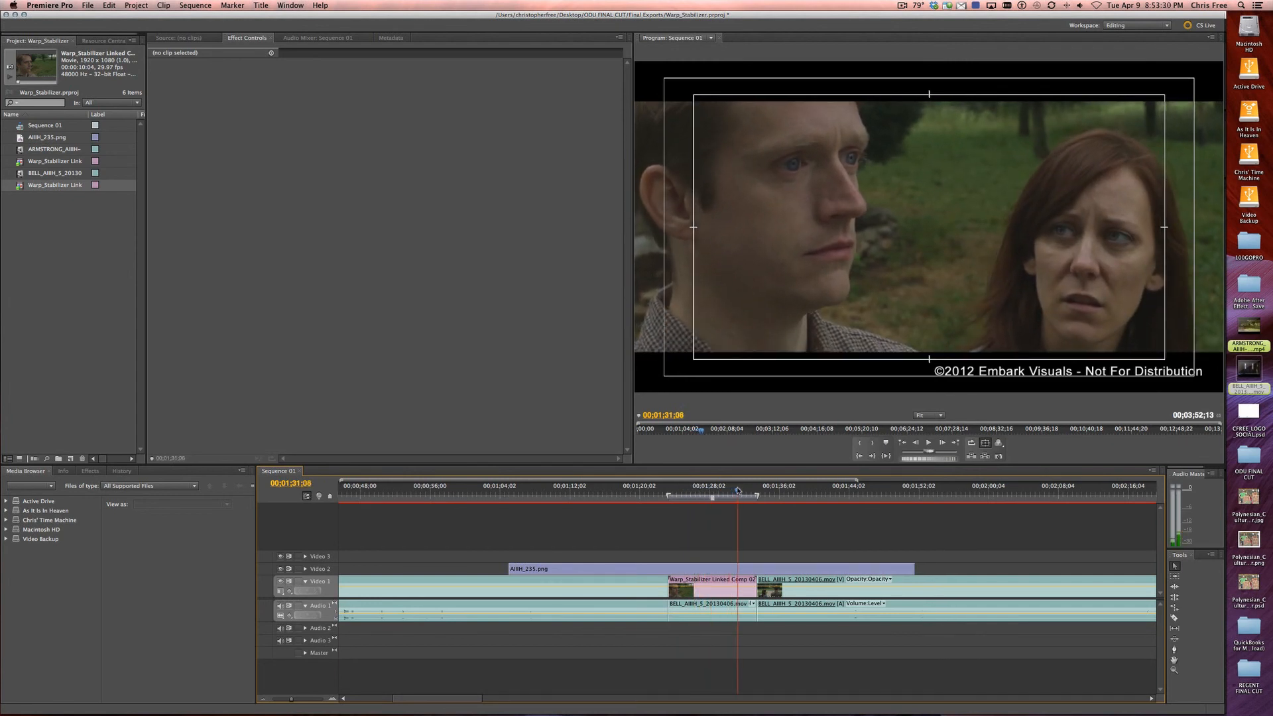
pyautogui.click(736, 491)
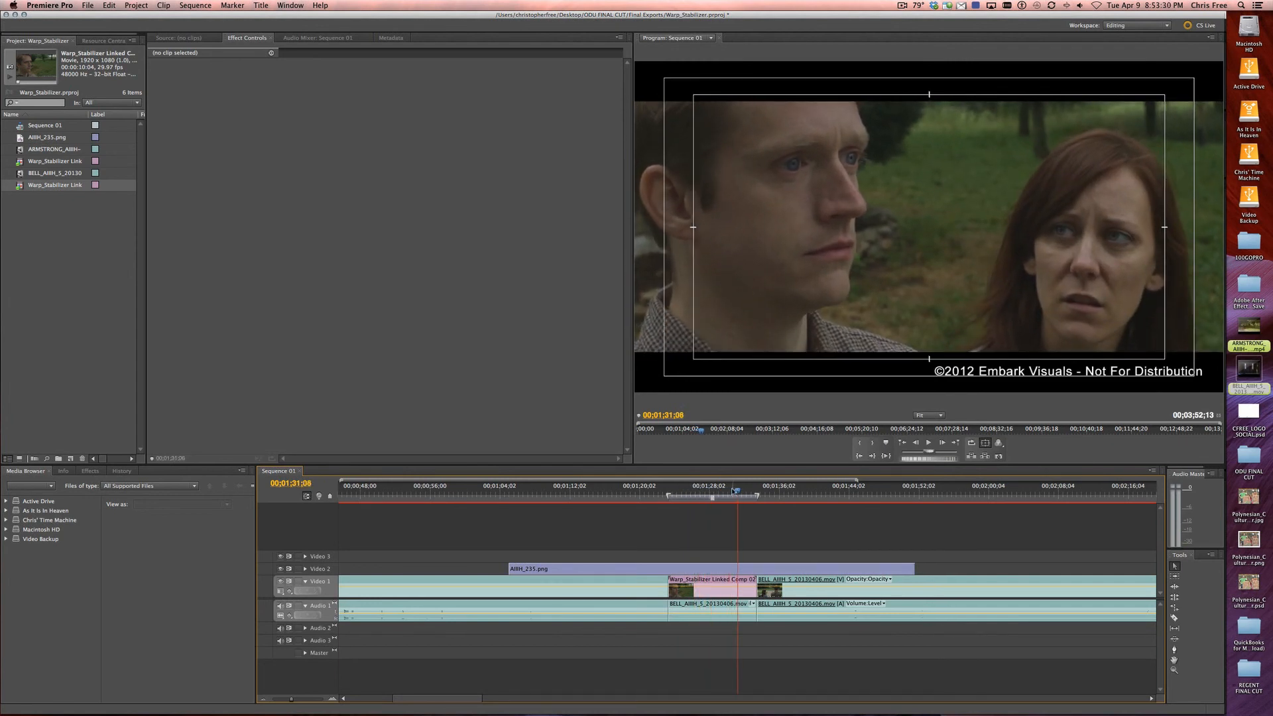
pyautogui.click(281, 569)
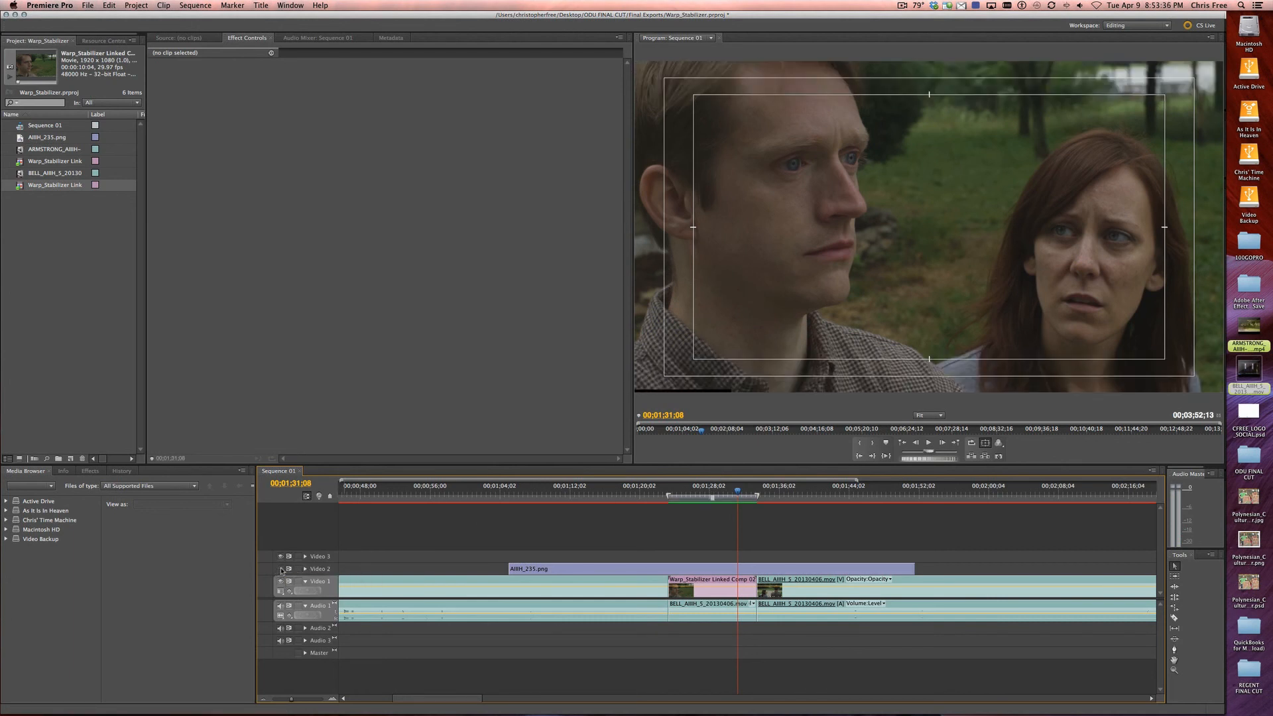